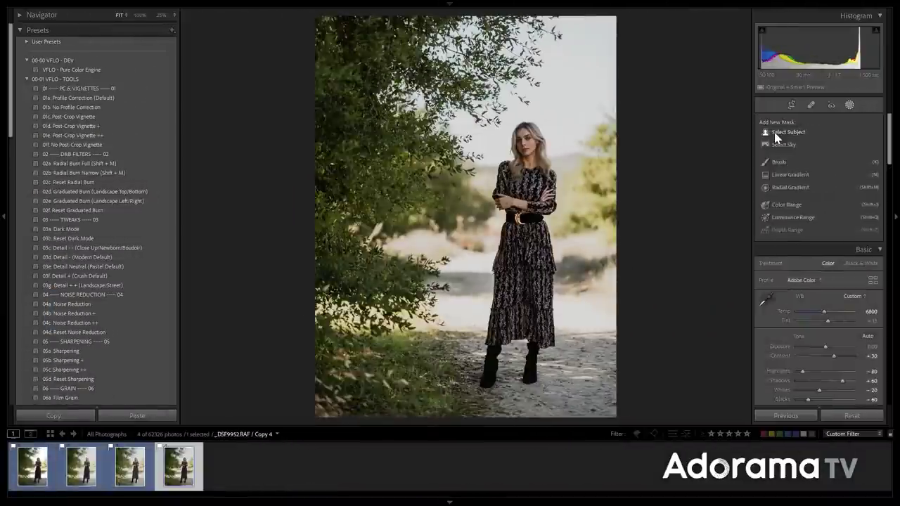
# Step: Auto-select the woman as the masked subject
pyautogui.click(773, 130)
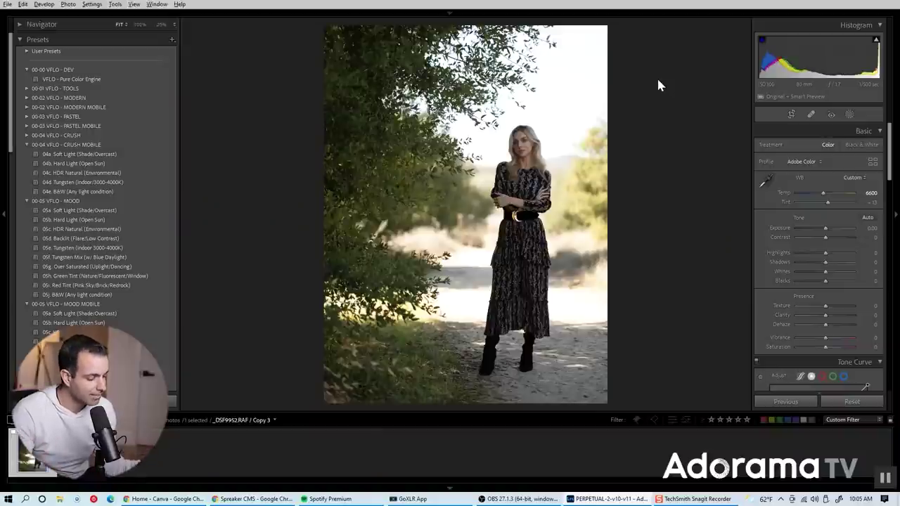
# Step: In fullscreen, reset Copy 3, warm Temp to 6800 and return Exposure to 0.00
pyautogui.hotkey('shift', 'f')
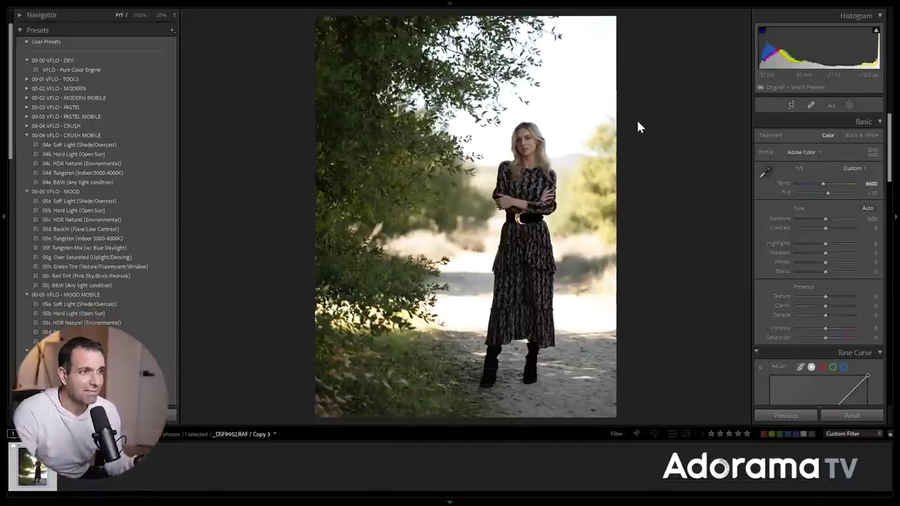
pyautogui.click(872, 417)
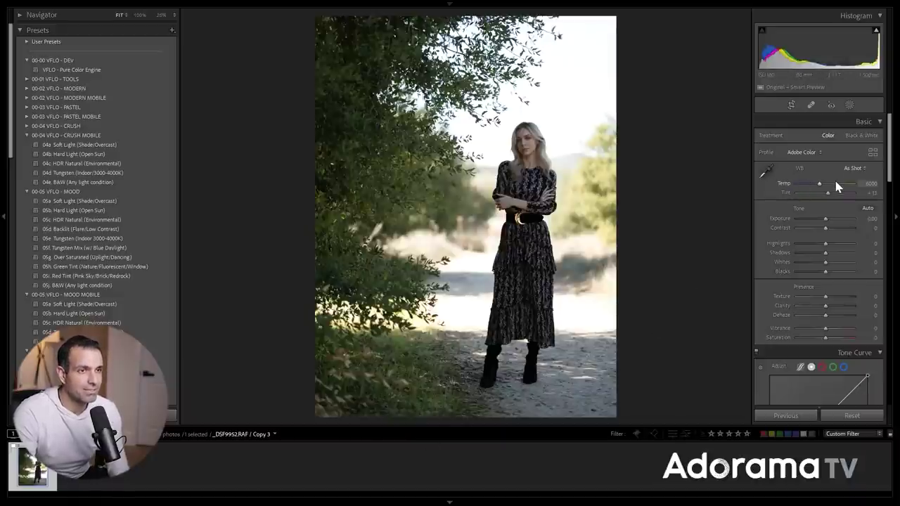
pyautogui.scroll(2, 836, 185)
pyautogui.scroll(2, 836, 182)
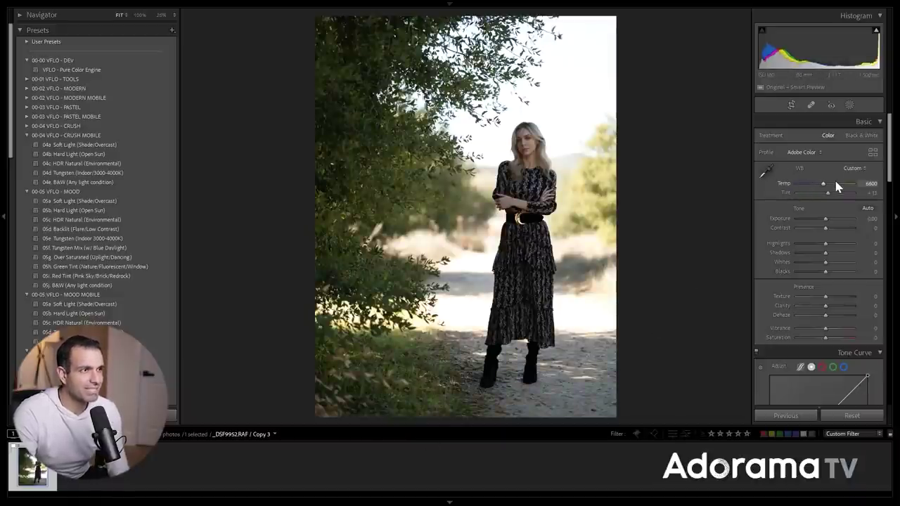
pyautogui.scroll(5, 847, 223)
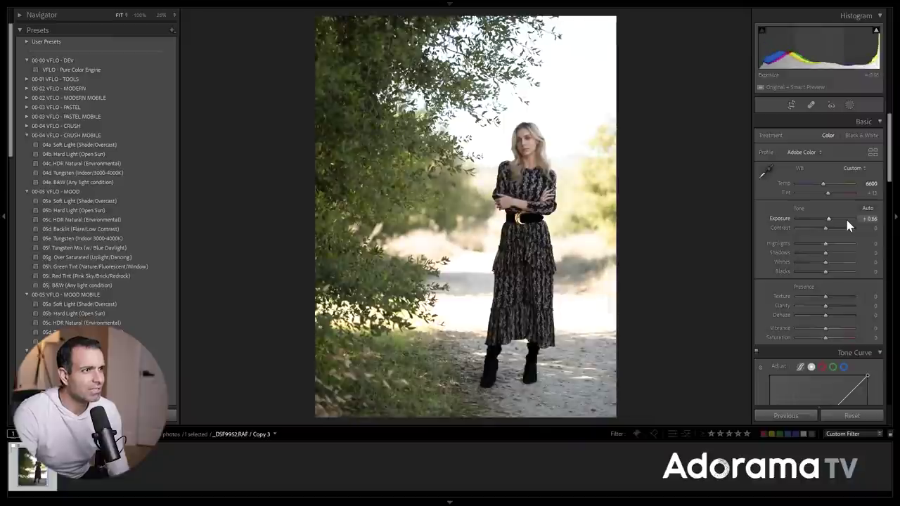
pyautogui.scroll(2, 849, 185)
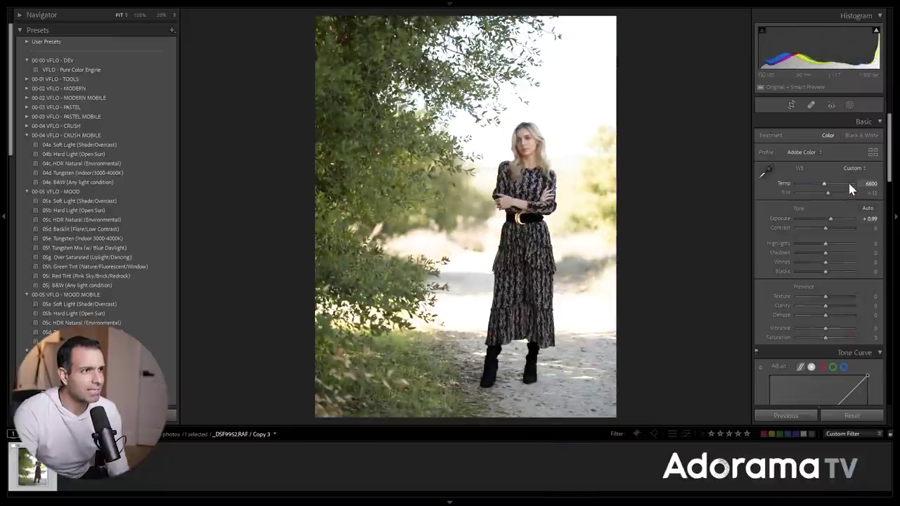
pyautogui.scroll(2, 848, 181)
pyautogui.doubleClick(831, 218)
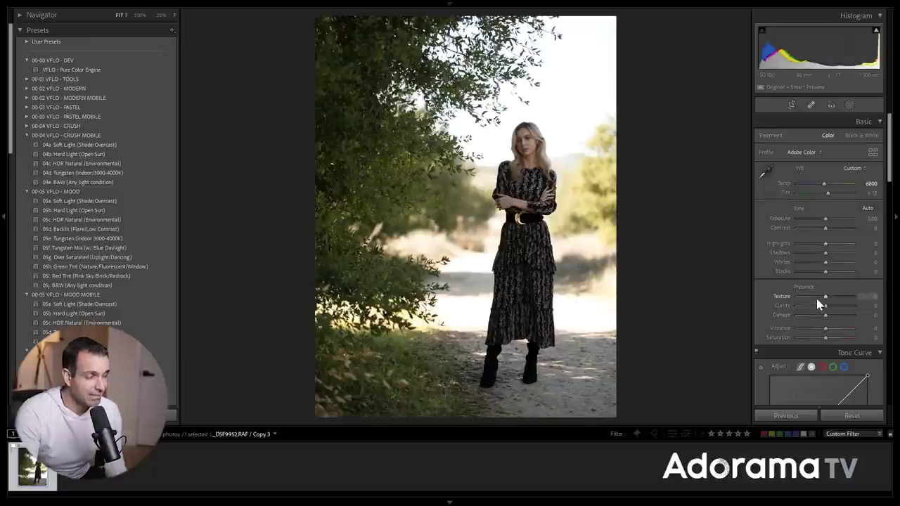
# Step: Create virtual copy Copy 2 of the portrait and try nudging its Exposure up
pyautogui.hotkey('ctrl', "'")
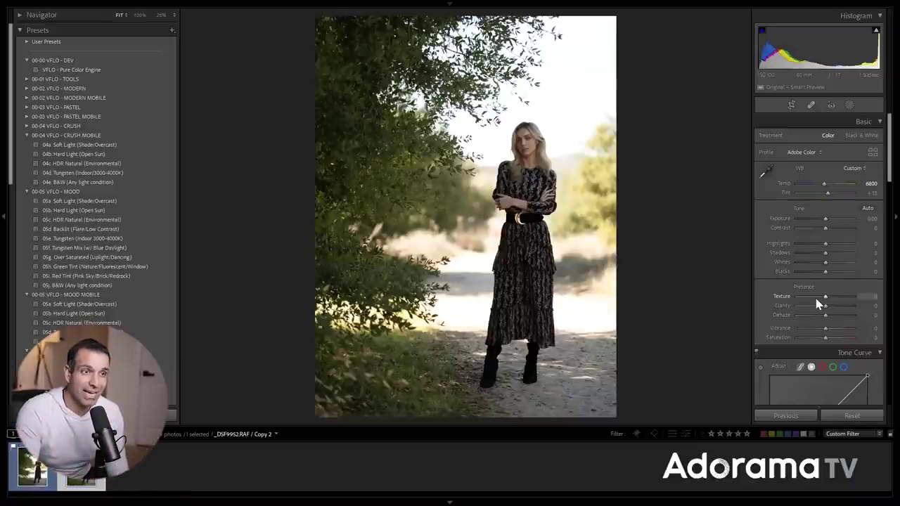
pyautogui.moveTo(826, 218); pyautogui.dragTo(835, 218)
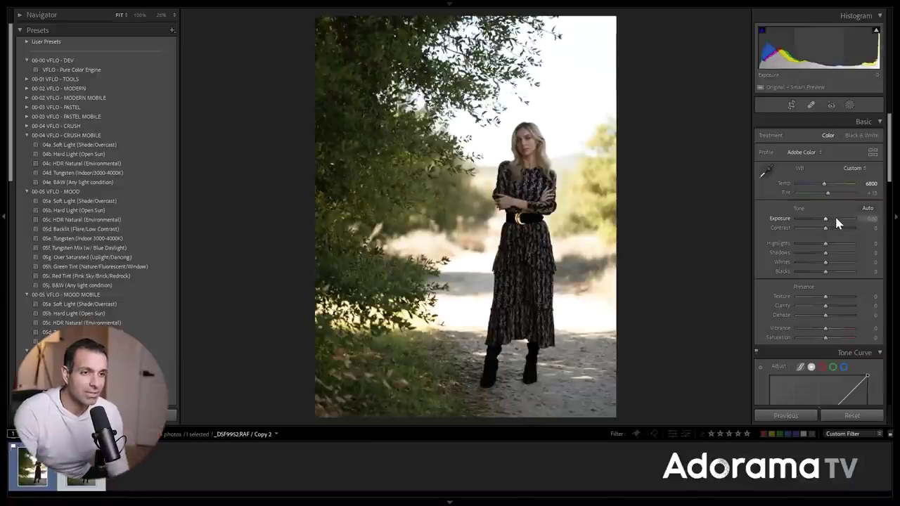
# Step: In the Point Curve, lower the white point and lift the black point to output 7
pyautogui.scroll(-5, 834, 219)
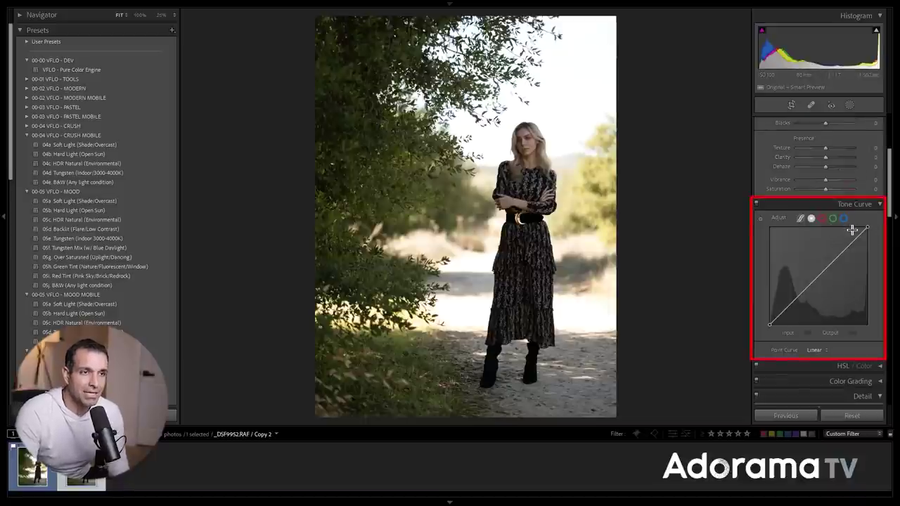
pyautogui.click(801, 219)
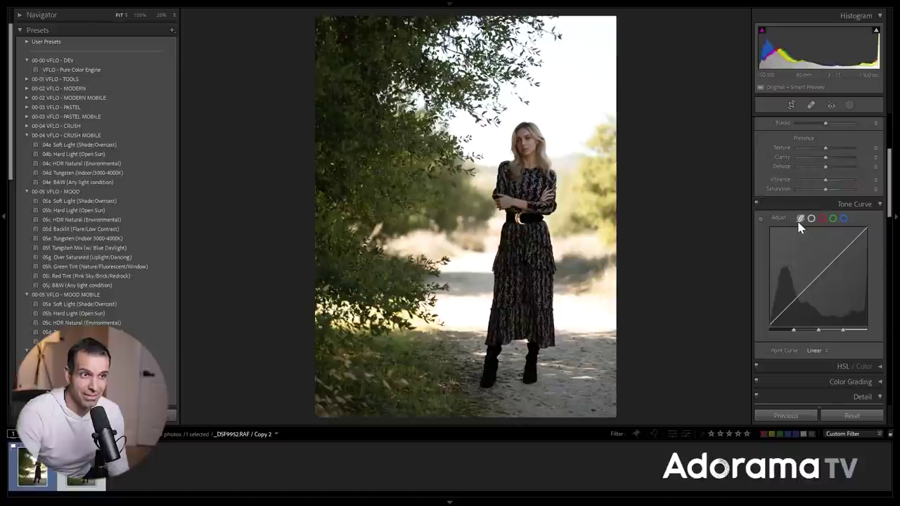
pyautogui.click(812, 219)
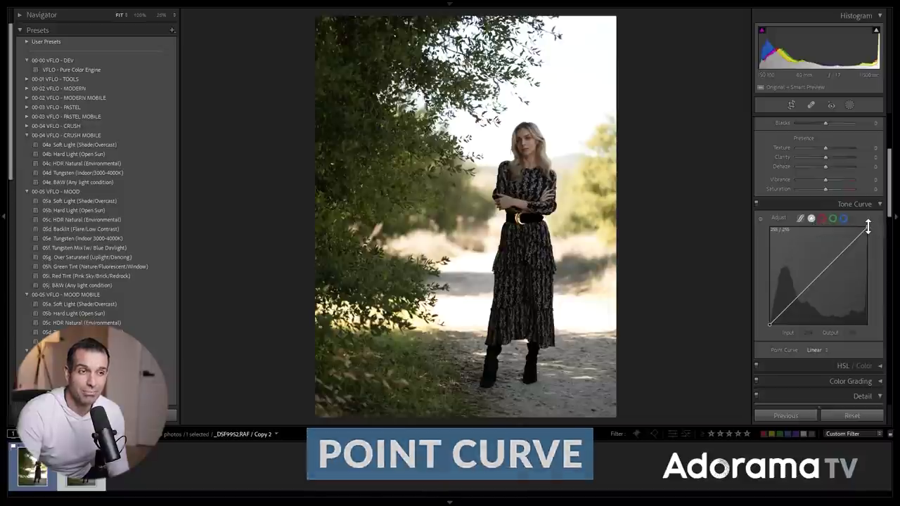
pyautogui.moveTo(870, 231); pyautogui.dragTo(873, 250)
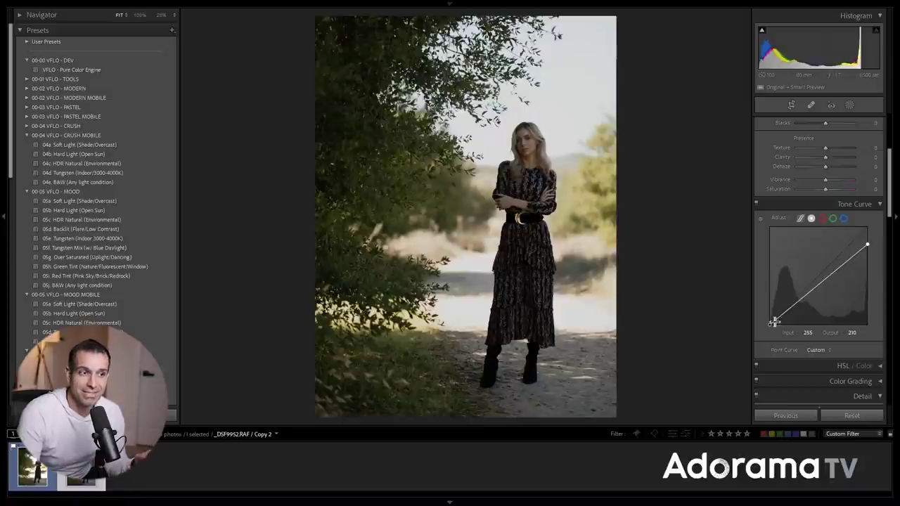
pyautogui.moveTo(769, 325)
pyautogui.mouseDown()
pyautogui.moveTo(763, 308)
pyautogui.moveTo(765, 326)
pyautogui.mouseUp()
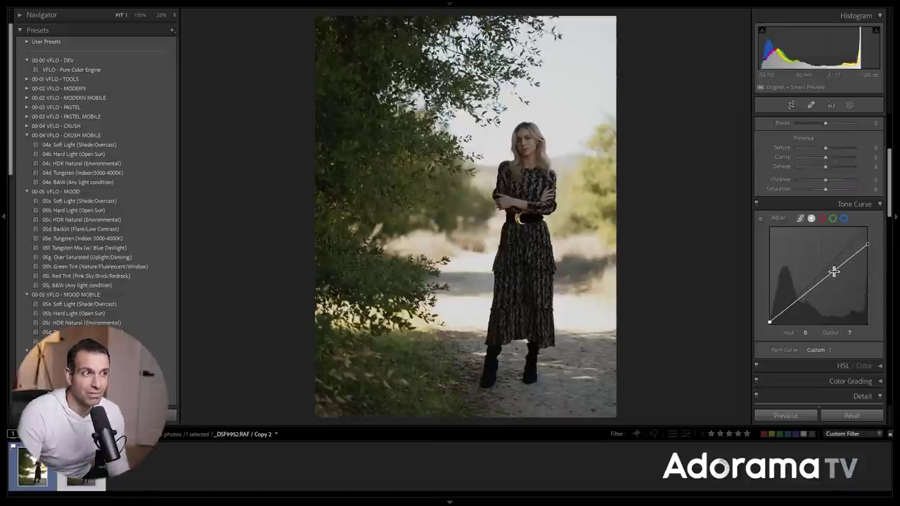
# Step: Add midtone curve points near 84 and 160, shaping an S-curve with 160 at output 164
pyautogui.moveTo(833, 271); pyautogui.dragTo(833, 263)
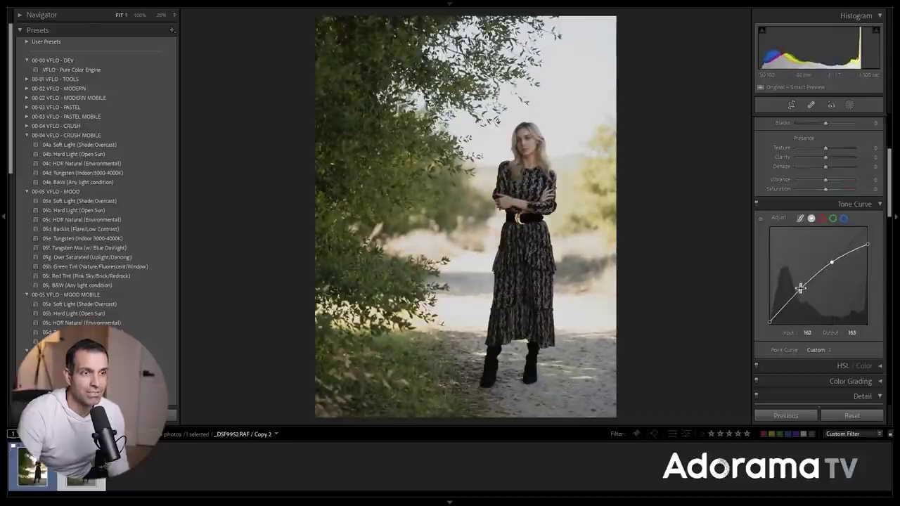
pyautogui.moveTo(801, 287); pyautogui.dragTo(802, 294)
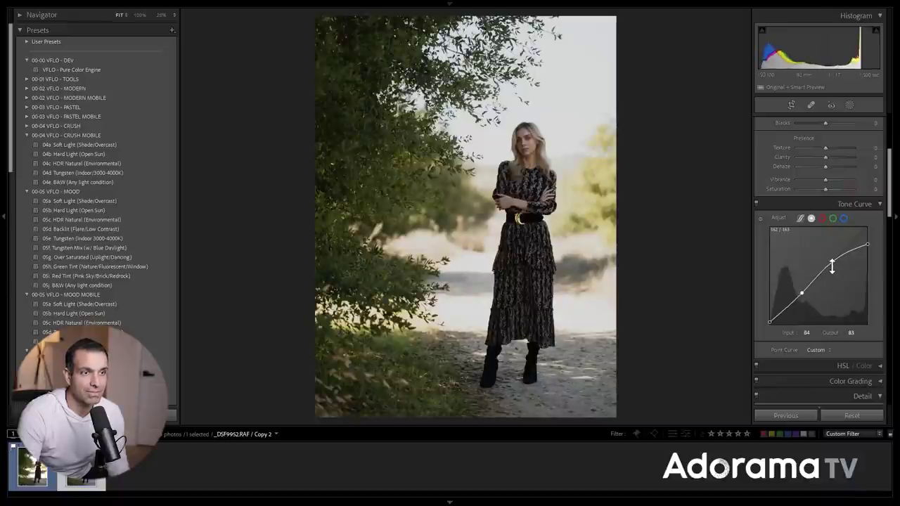
pyautogui.moveTo(833, 263); pyautogui.dragTo(835, 261)
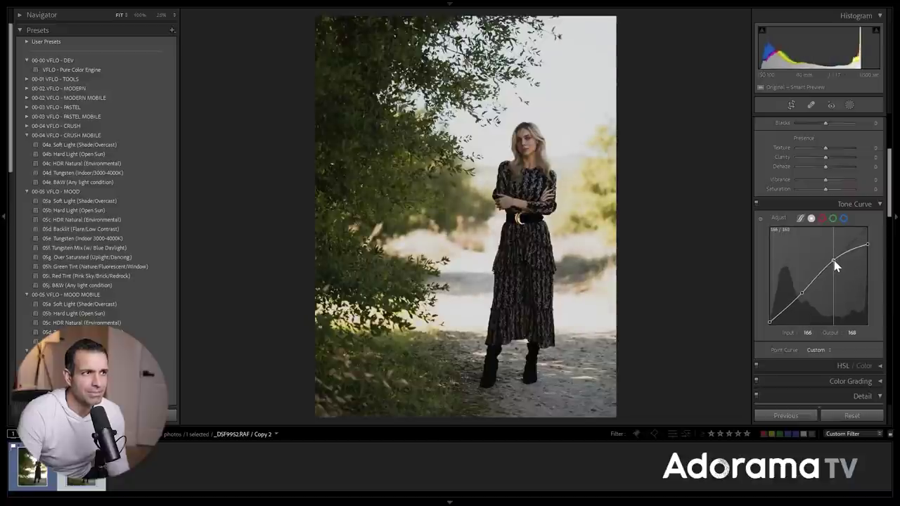
pyautogui.moveTo(835, 264); pyautogui.dragTo(833, 247)
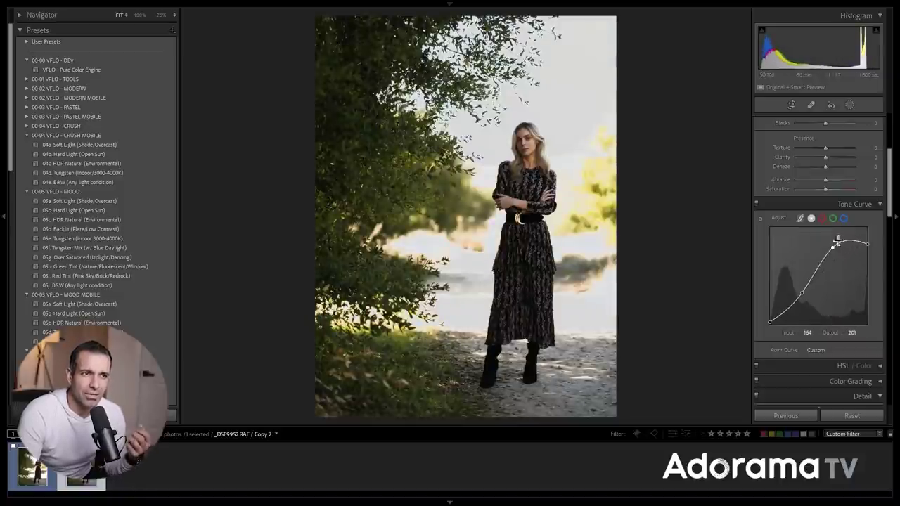
pyautogui.moveTo(833, 249); pyautogui.dragTo(833, 269)
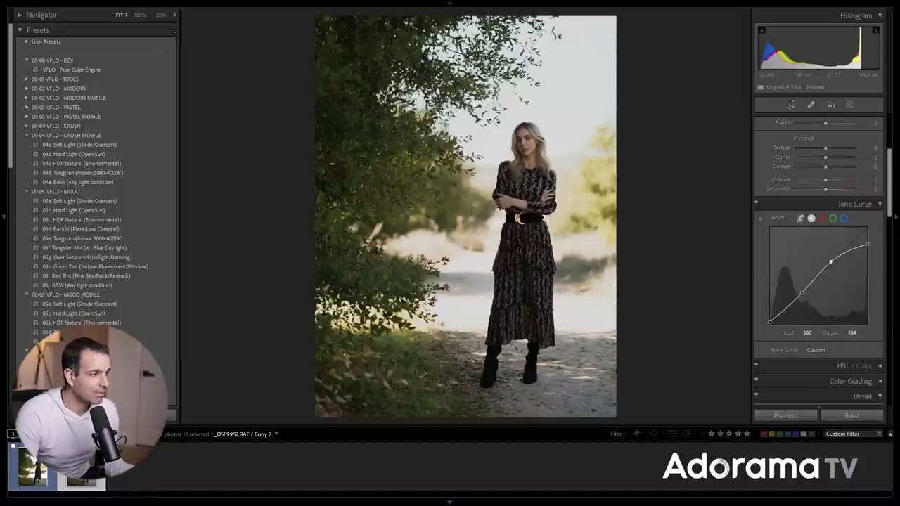
# Step: View Copy 2 and Copy 3 in Survey with the toolbar hidden, then reopen Copy 3 in Develop
pyautogui.keyDown('ctrl'); pyautogui.click(91, 467); pyautogui.keyUp('ctrl')
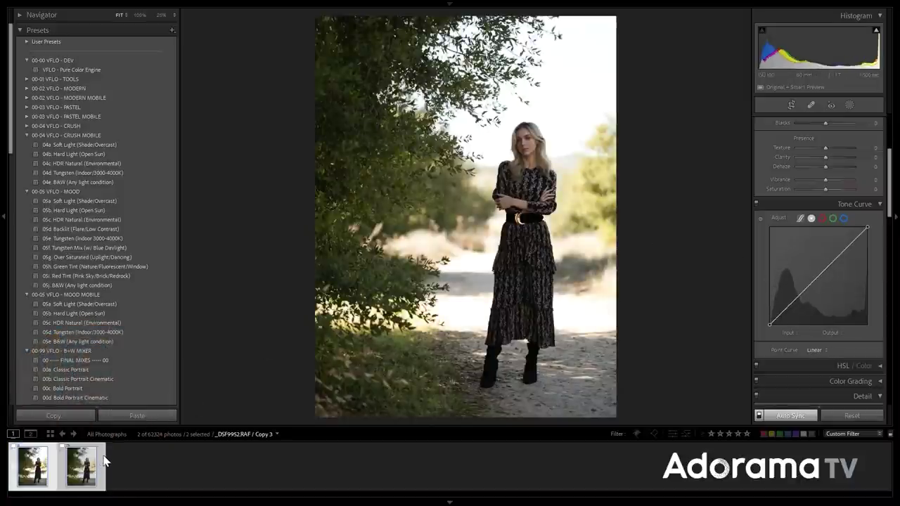
pyautogui.press('n')
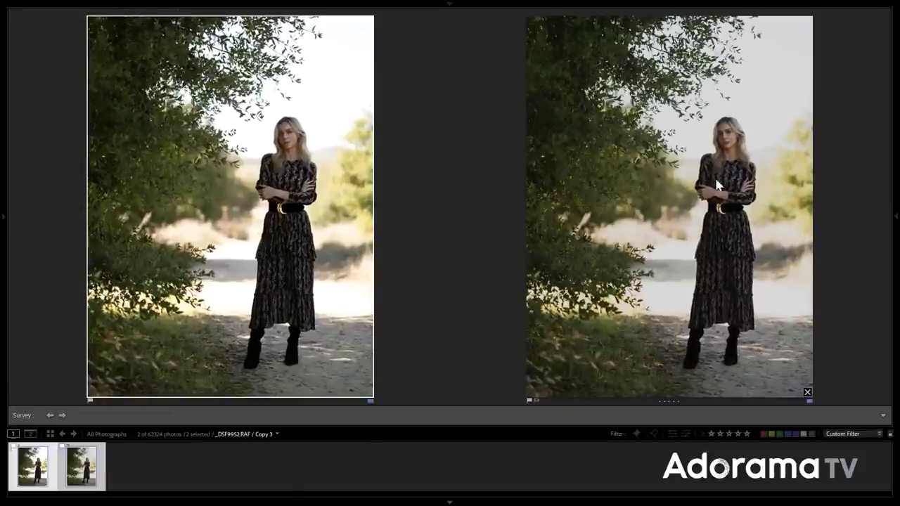
pyautogui.press('t')
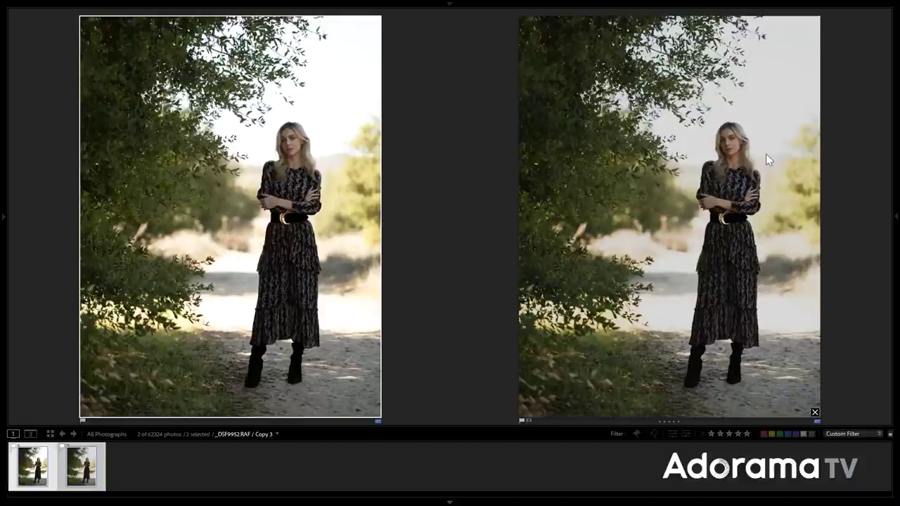
pyautogui.click(119, 464)
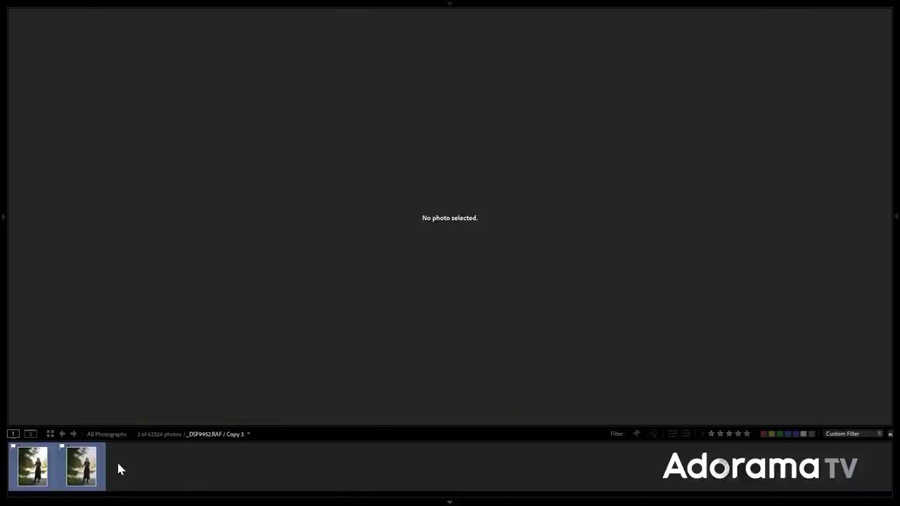
pyautogui.press('d')
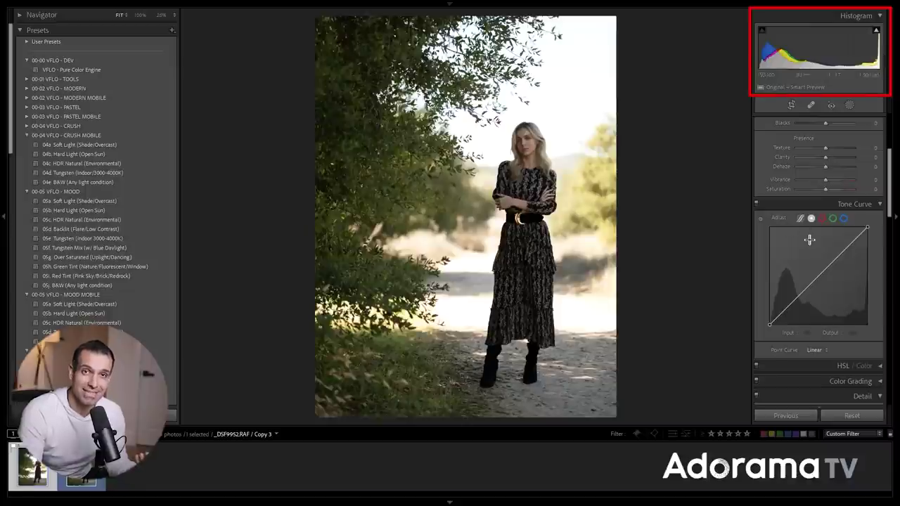
# Step: Push Copy 3's exposure to +2.85, then move to Copy 2 in the filmstrip
pyautogui.scroll(3, 827, 219)
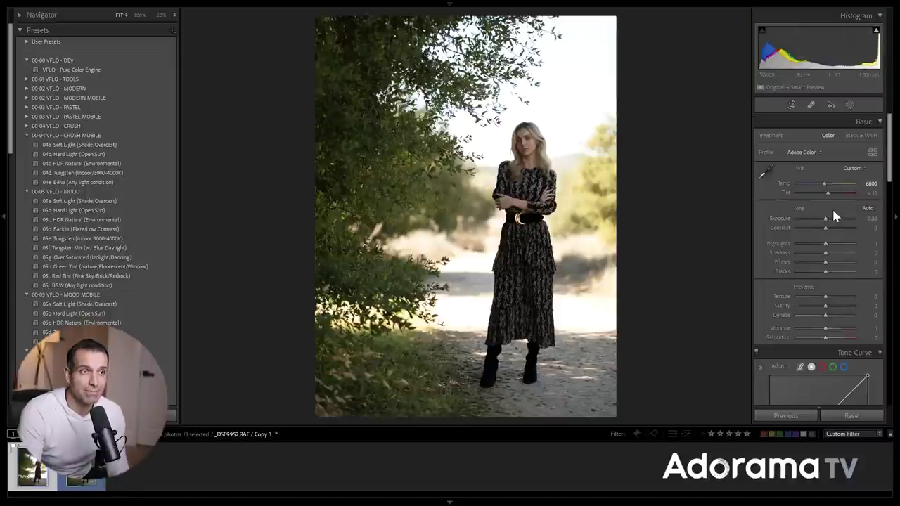
pyautogui.moveTo(820, 224); pyautogui.dragTo(805, 222)
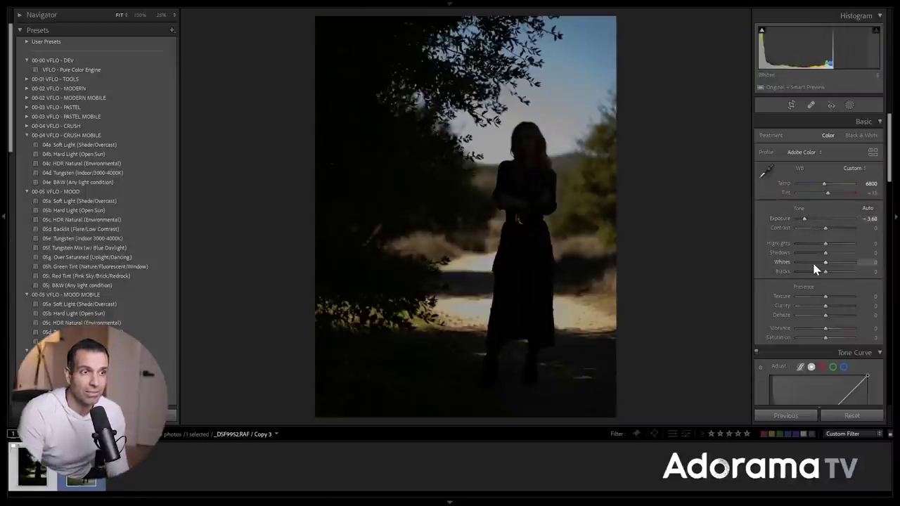
pyautogui.click(840, 218)
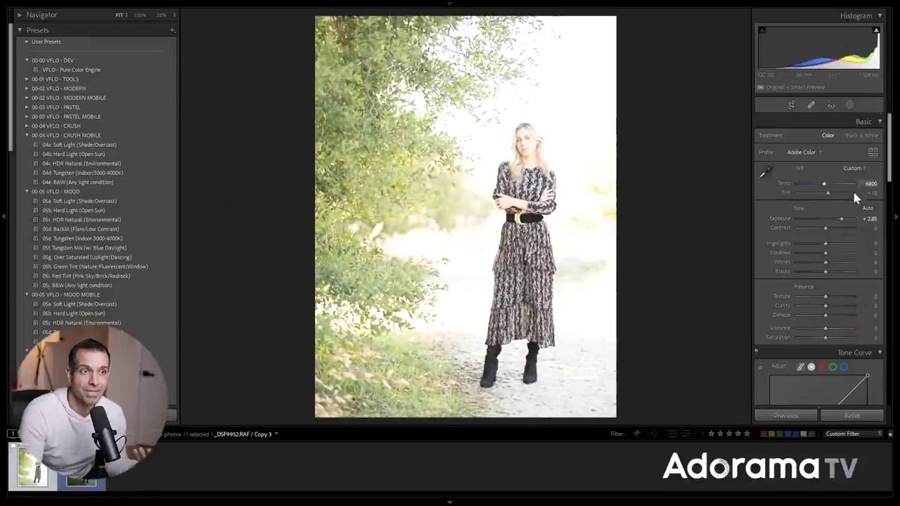
pyautogui.press('Left')
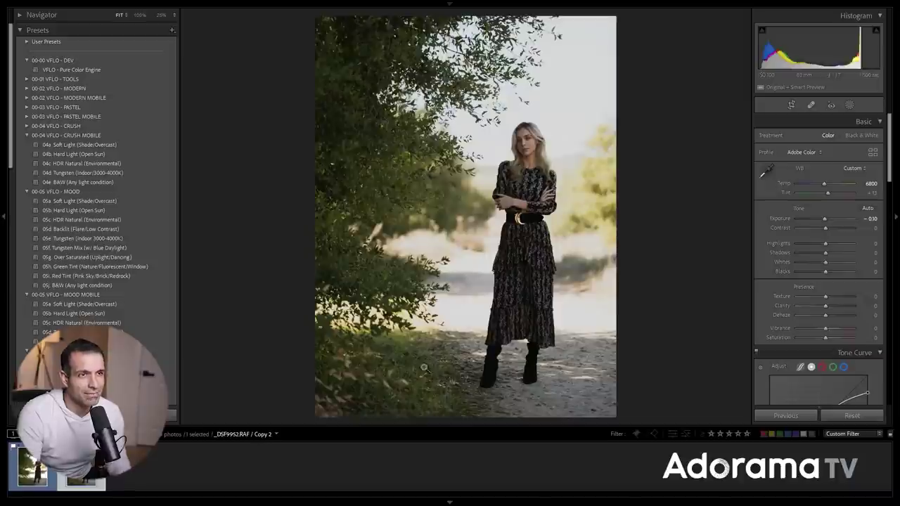
# Step: Reset Copy 2's exposure, then set it to +0.60 and Contrast to +25
pyautogui.doubleClick(826, 219)
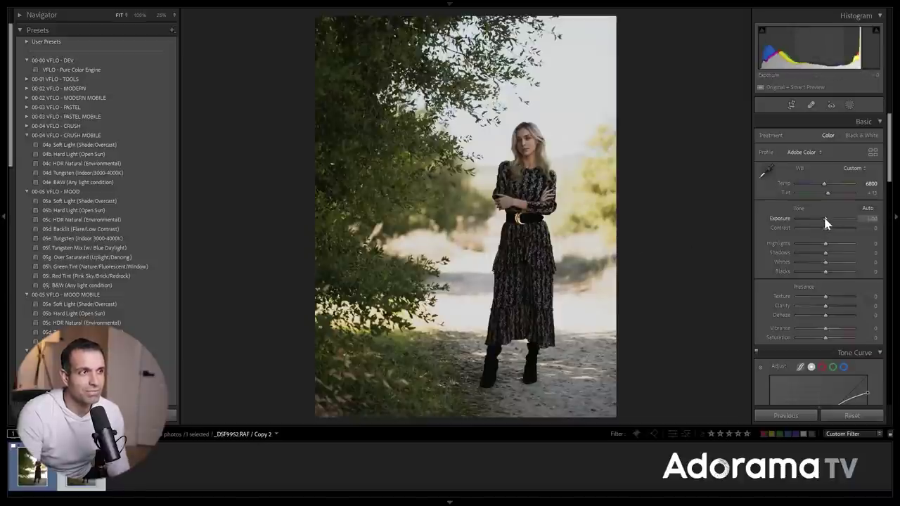
pyautogui.press('Up')
pyautogui.press('Up')
pyautogui.press('Up')
pyautogui.press('Up')
pyautogui.press('Up')
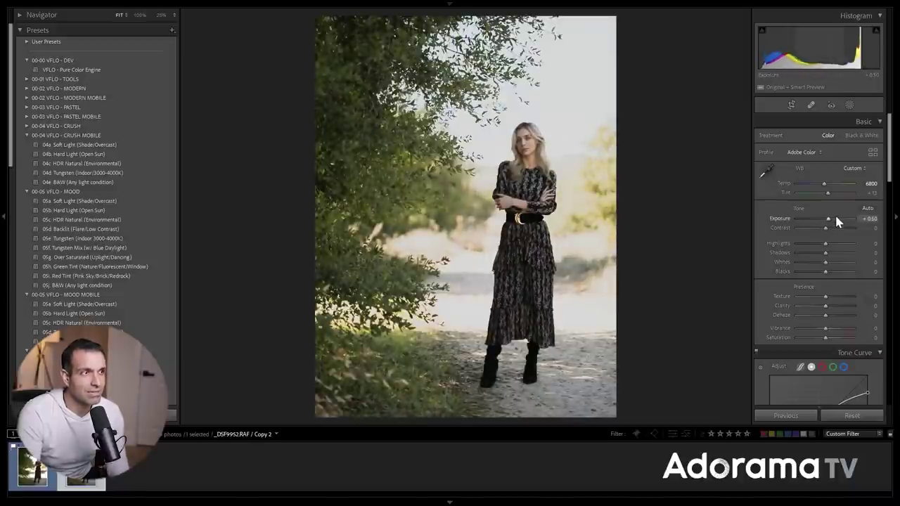
pyautogui.press('Up')
pyautogui.press('Up')
pyautogui.press('Up')
pyautogui.press('Up')
pyautogui.press('Up')
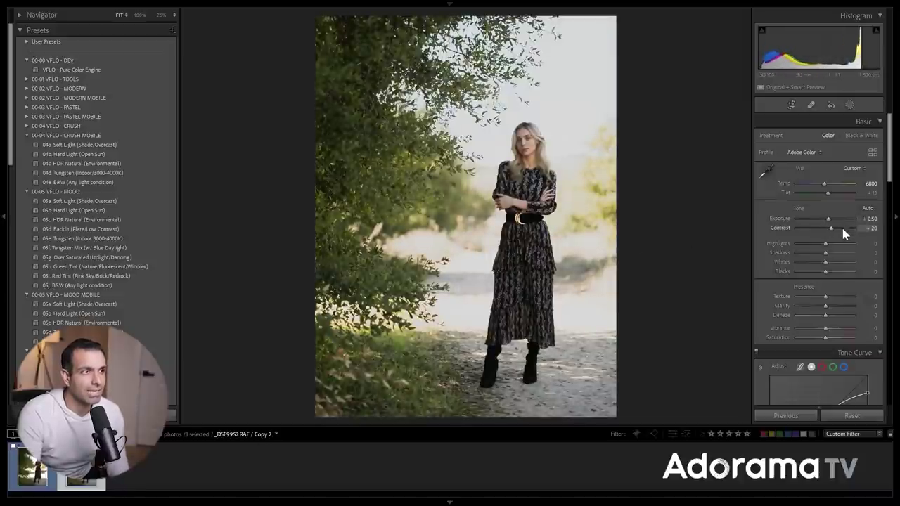
pyautogui.press('Up')
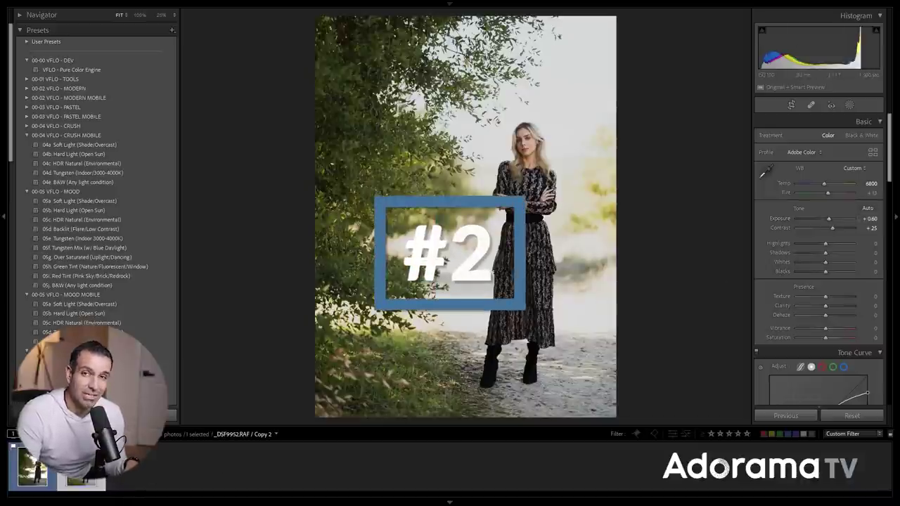
pyautogui.hotkey('ctrl', "'")
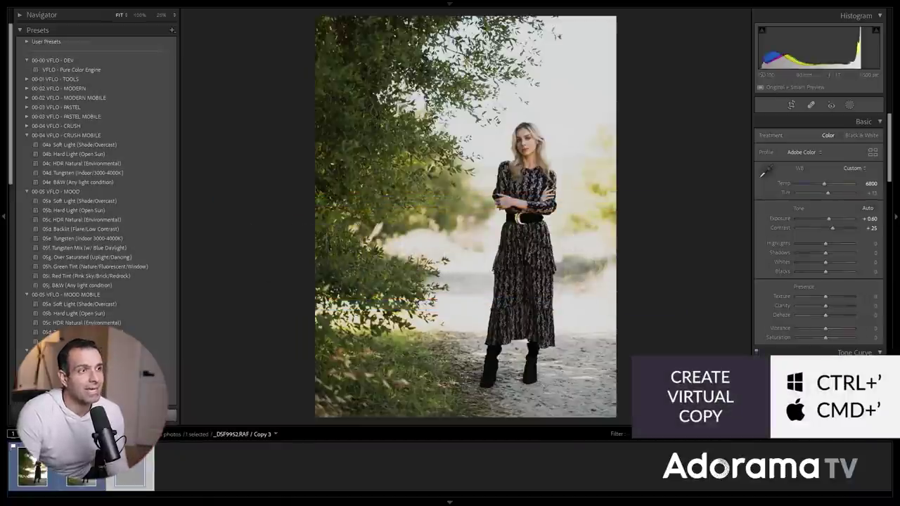
# Step: Reset the new copy's Contrast to 0, keeping exposure at +0.50
pyautogui.doubleClick(834, 228)
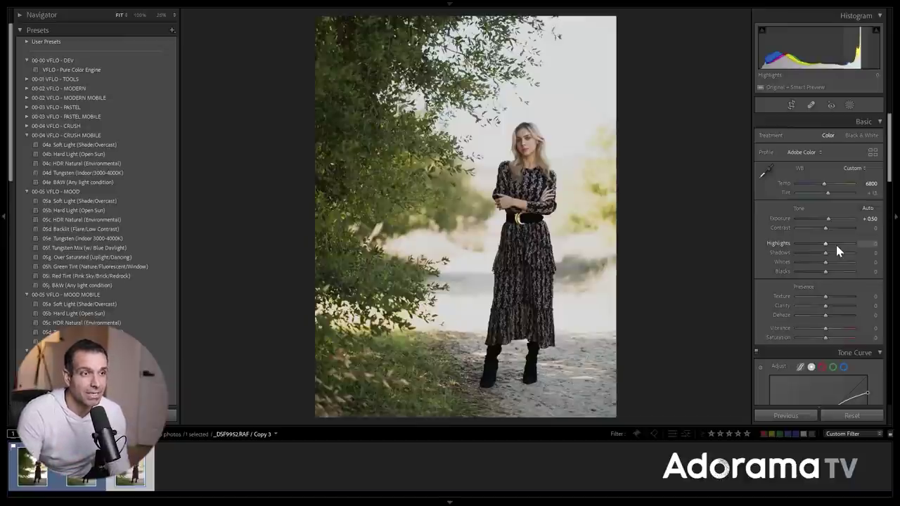
# Step: Lift Shadows to +60 and step Blacks down from -20 to -60 on Copy 3
pyautogui.scroll(-12, 835, 248)
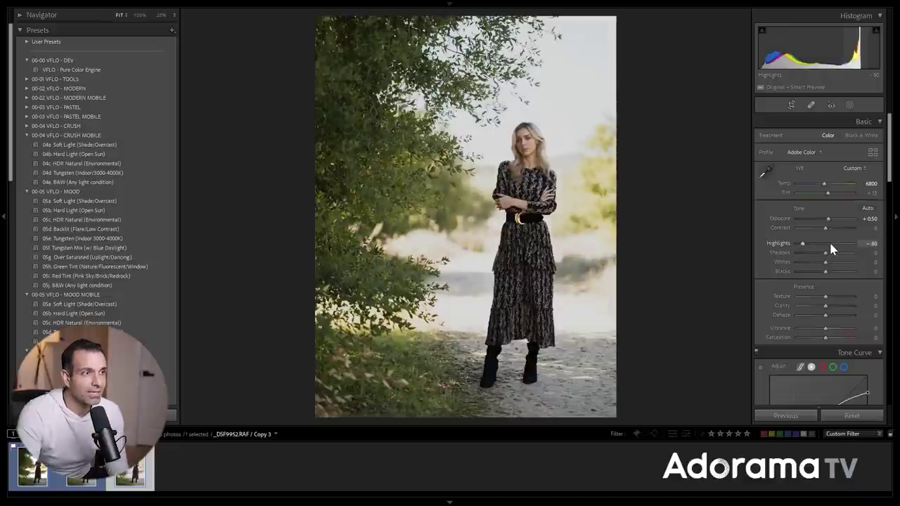
pyautogui.scroll(-8, 832, 246)
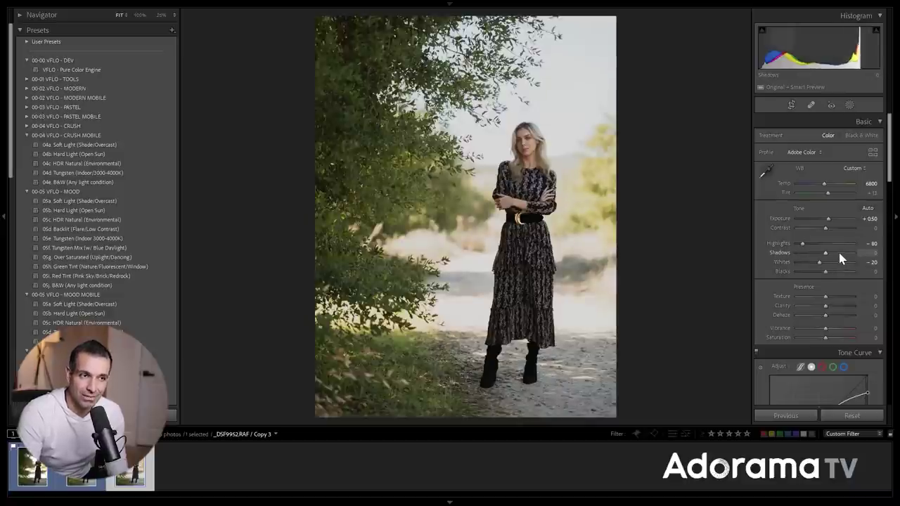
pyautogui.click(841, 253)
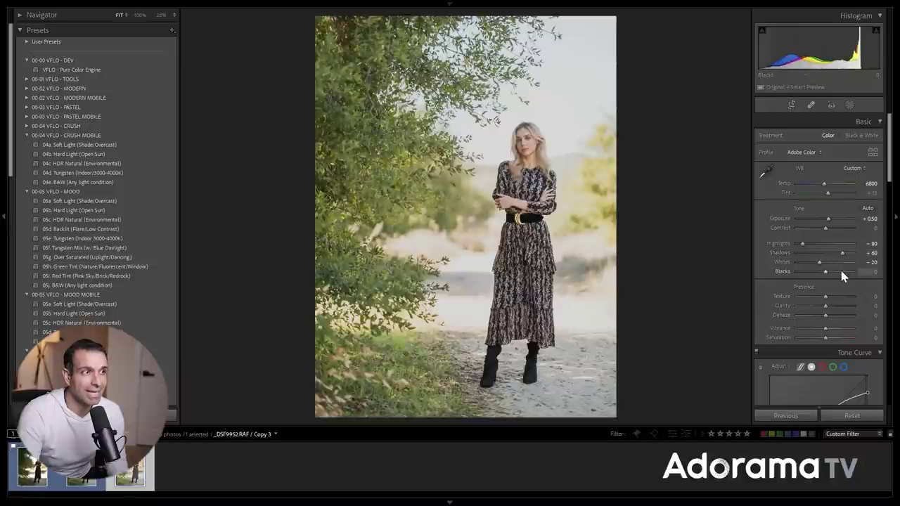
pyautogui.hotkey('shift', 'Down')
pyautogui.press('Down')
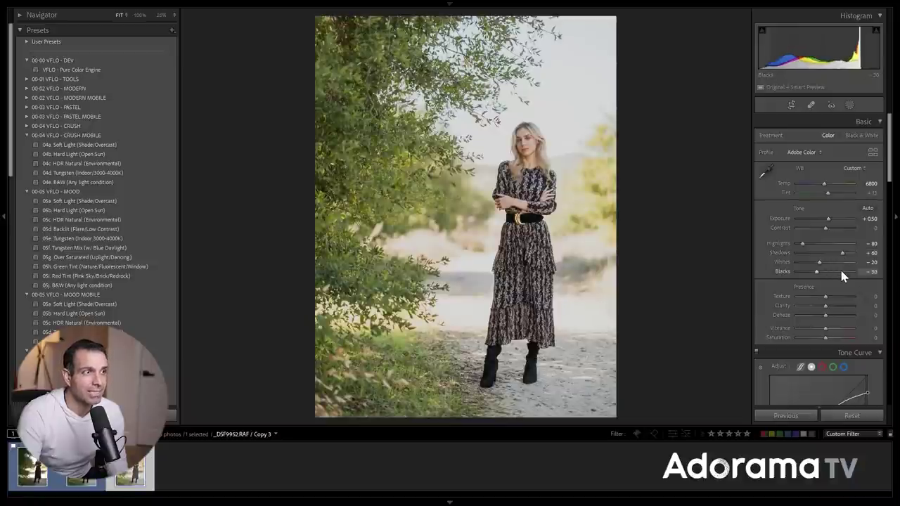
pyautogui.hotkey('shift', 'Down')
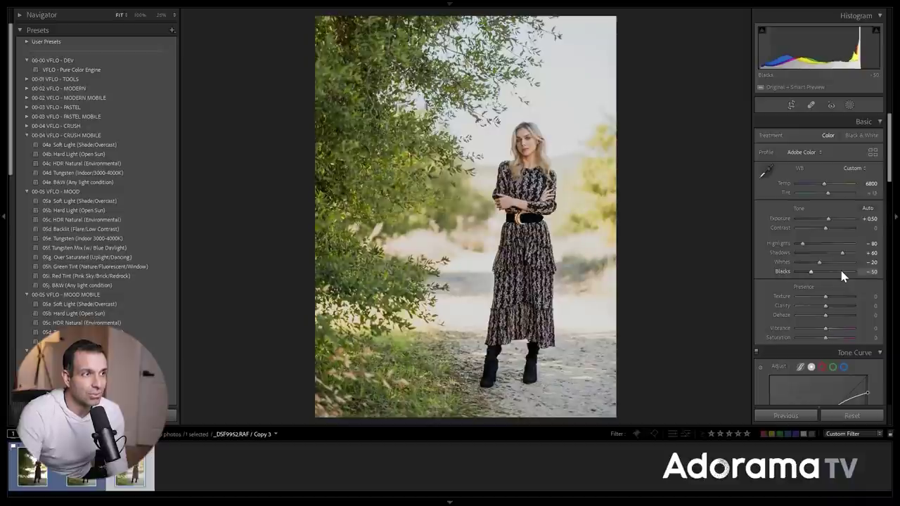
pyautogui.press('Down')
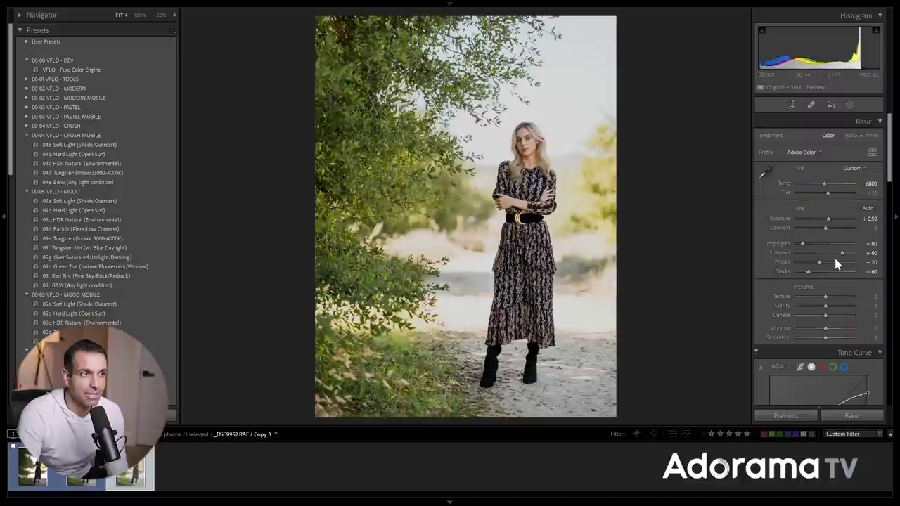
pyautogui.press('Down')
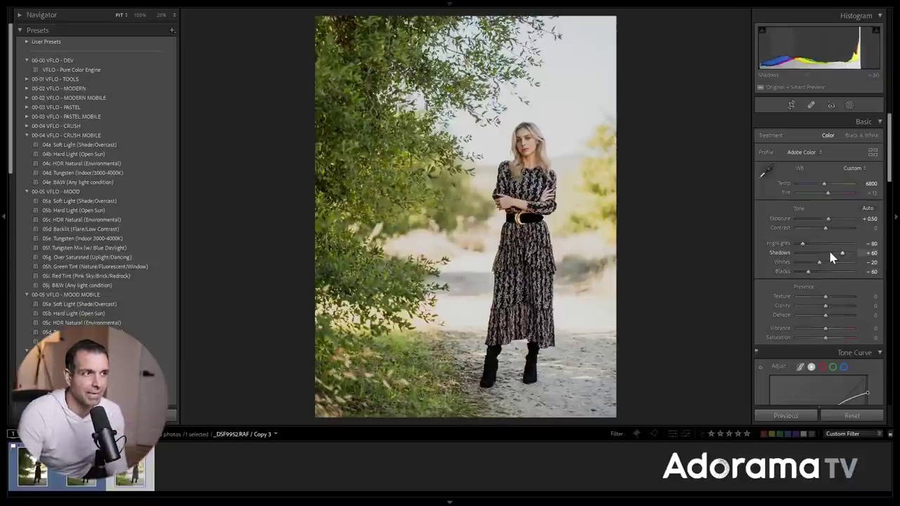
pyautogui.scroll(-5, 833, 250)
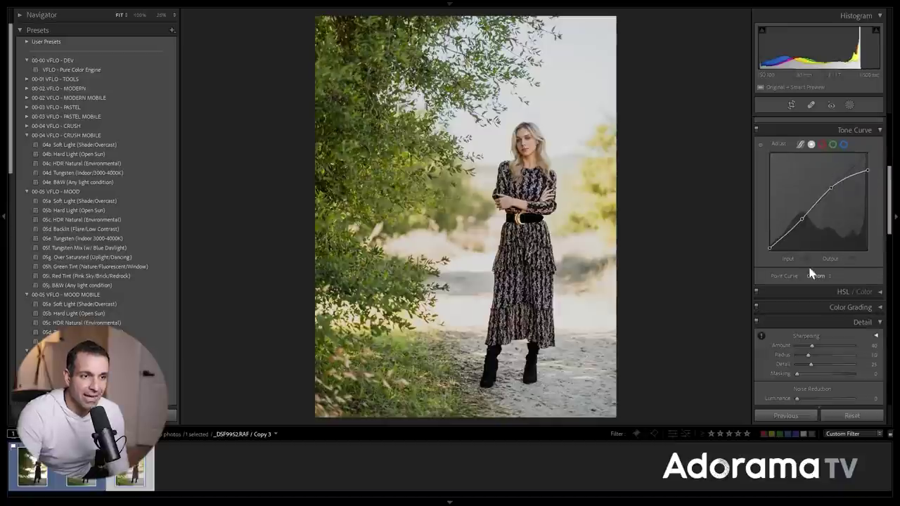
# Step: Expand the HSL panel and desaturate the yellow foliage by dragging on the photo
pyautogui.click(881, 292)
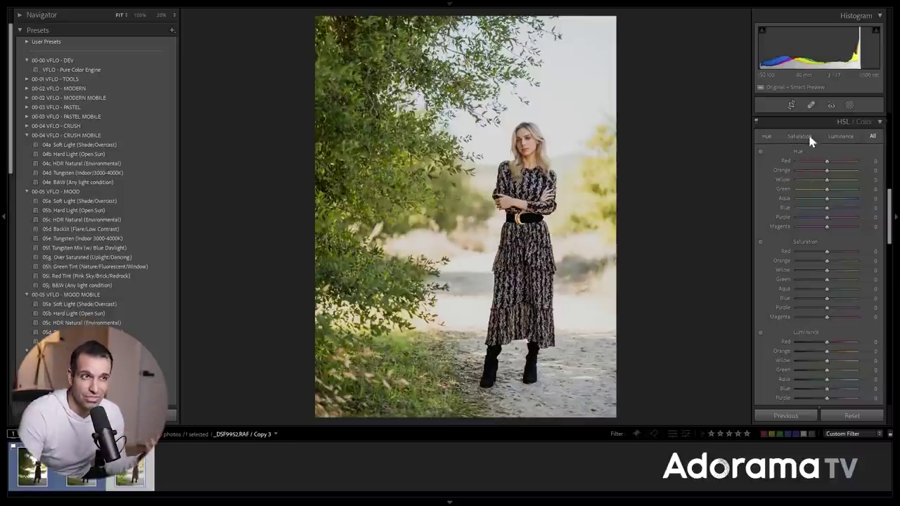
pyautogui.click(761, 243)
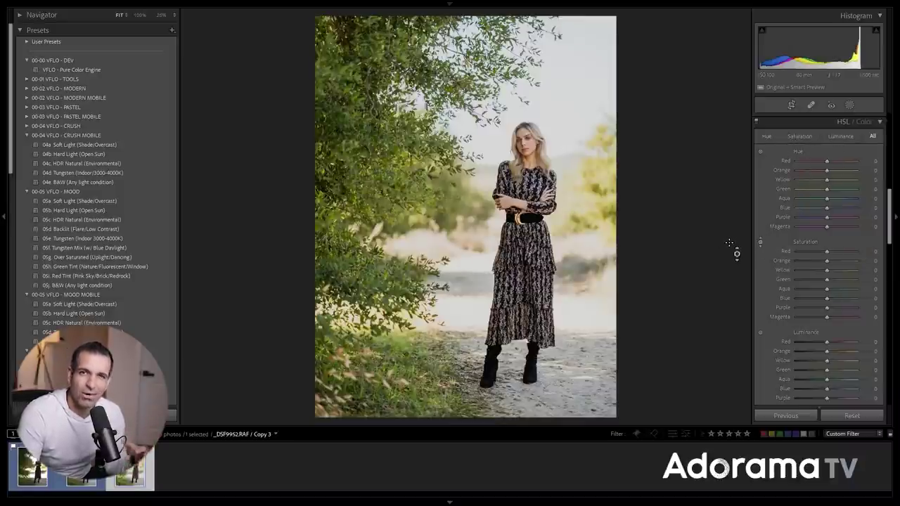
pyautogui.click(761, 242)
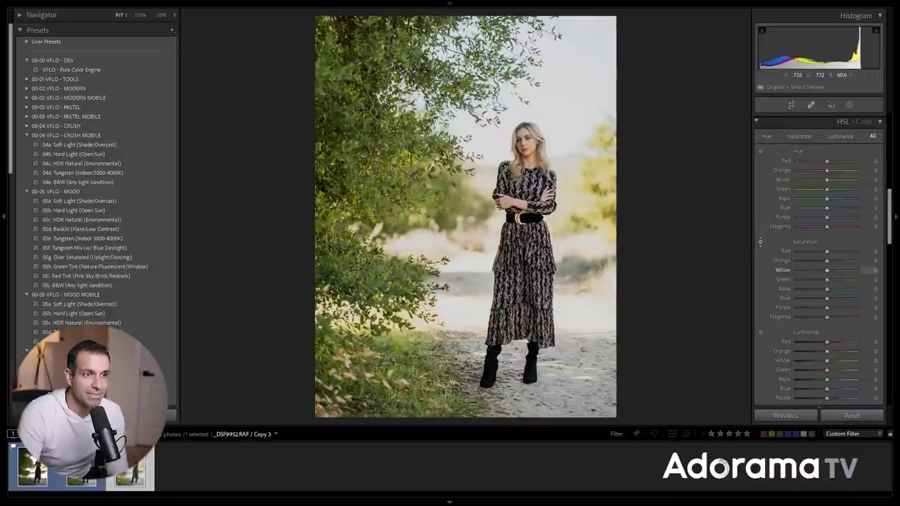
pyautogui.moveTo(612, 151); pyautogui.dragTo(612, 168)
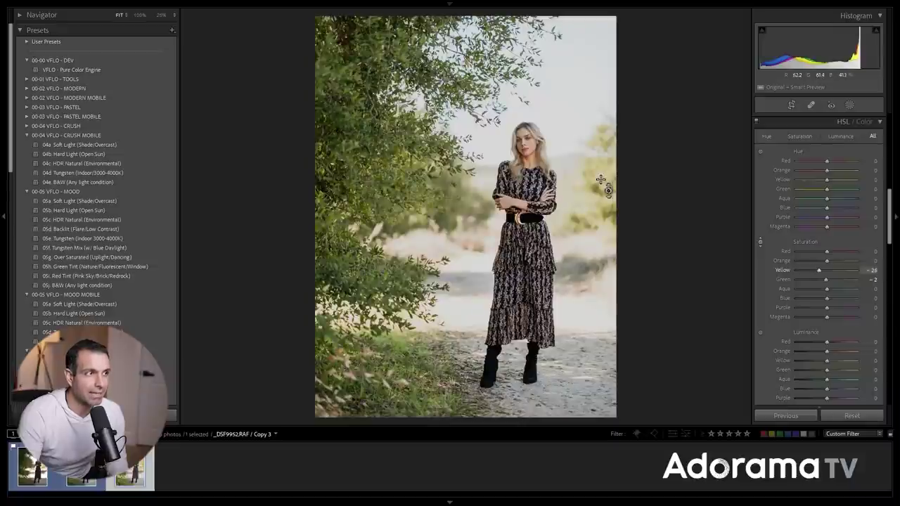
pyautogui.hotkey('ctrl', 'z')
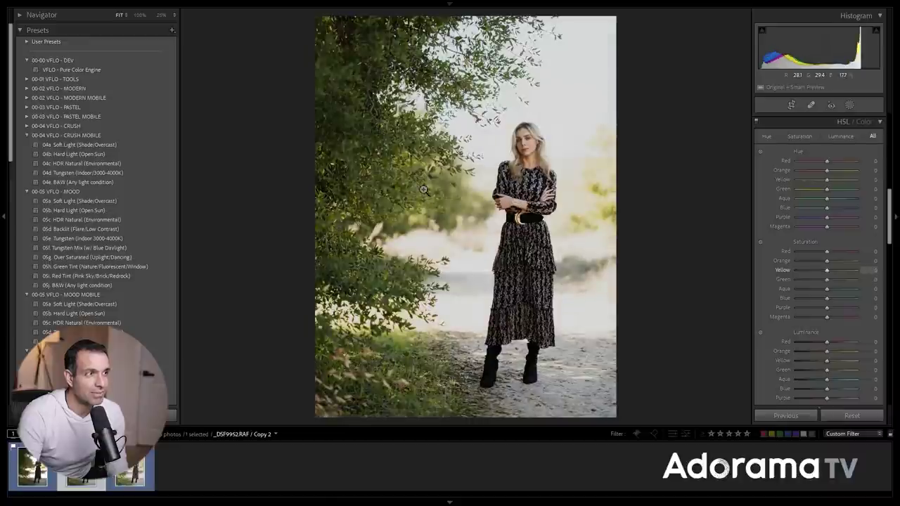
pyautogui.hotkey('ctrl', 'y')
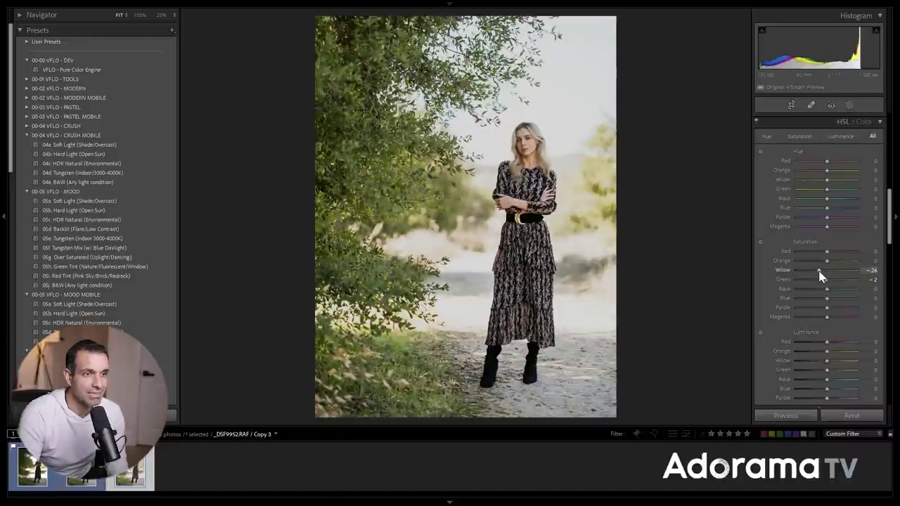
# Step: Compare Copy 3 against Copy 2, ending back on Copy 3
pyautogui.press('Left')
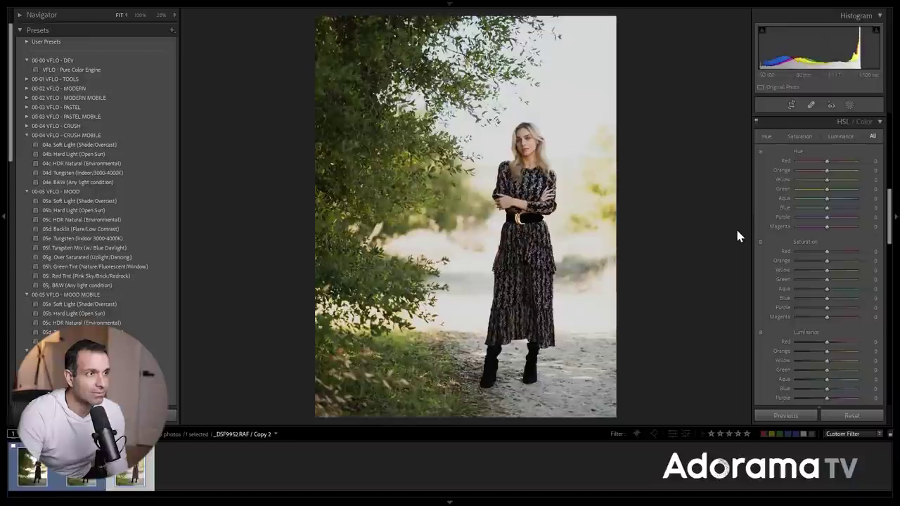
pyautogui.press('Right')
pyautogui.press('Left')
pyautogui.press('Right')
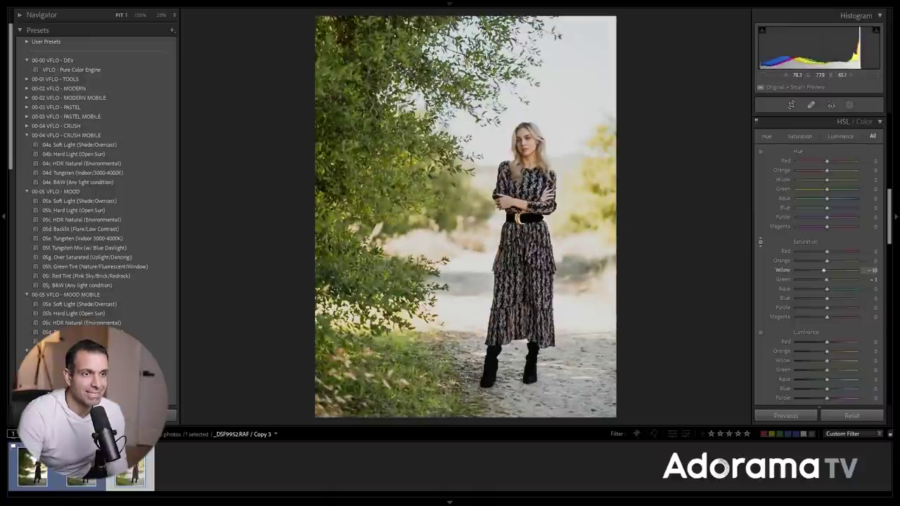
# Step: Set saturation to Yellow -26, Green -14 and Orange -10
pyautogui.moveTo(443, 105); pyautogui.dragTo(445, 125)
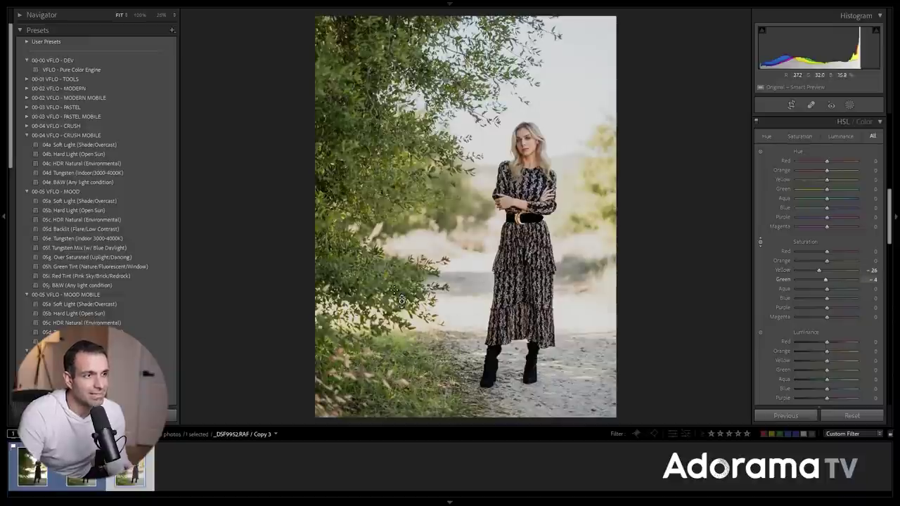
pyautogui.hotkey('shift', 'Down')
pyautogui.hotkey('shift', 'Down')
pyautogui.hotkey('shift', 'Down')
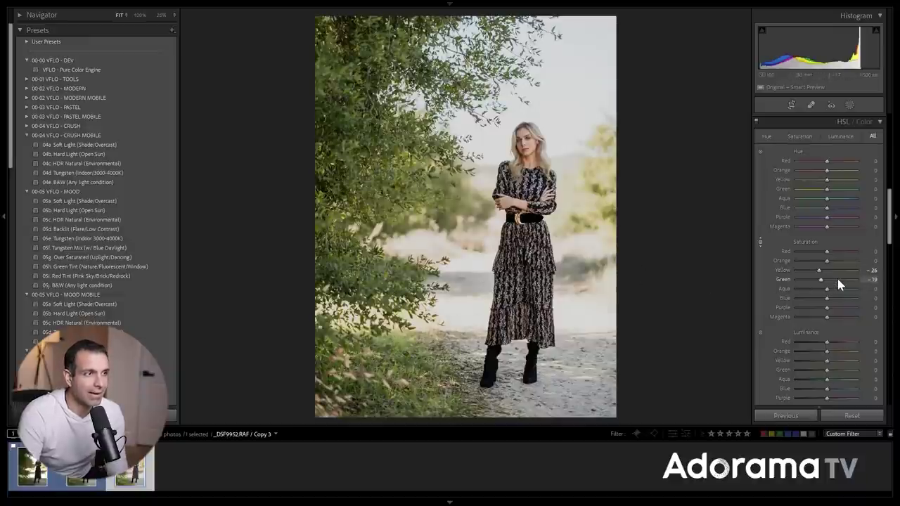
pyautogui.hotkey('shift', 'Up')
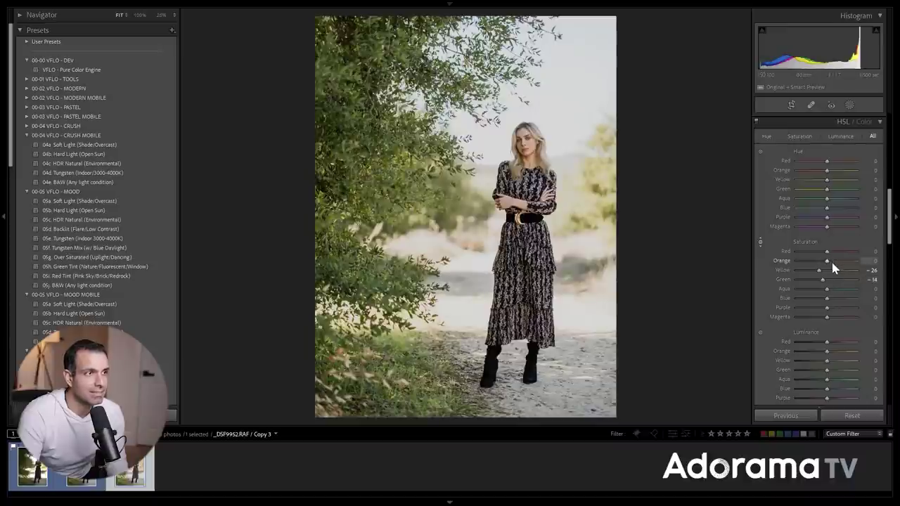
pyautogui.hotkey('shift', 'Down')
pyautogui.hotkey('shift', 'Down')
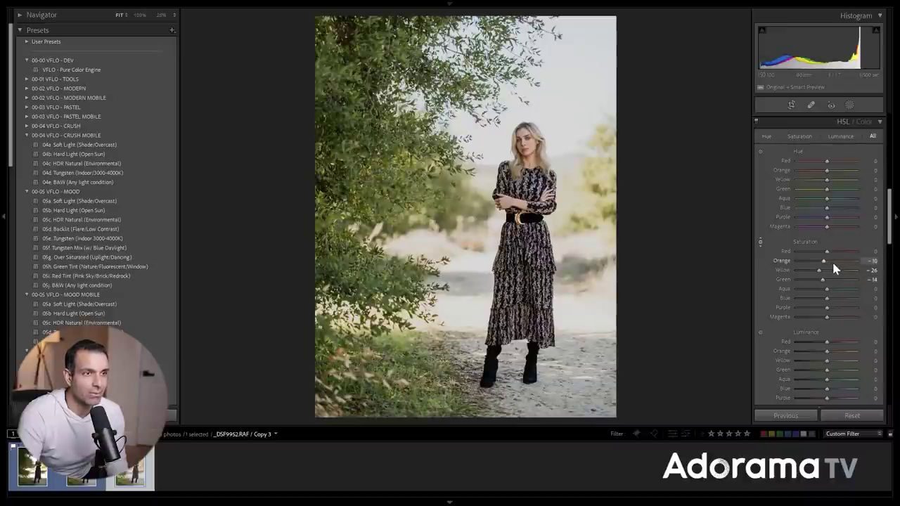
# Step: Desaturate the sky with the targeted tool to Blue -43 and Aqua -4
pyautogui.click(760, 243)
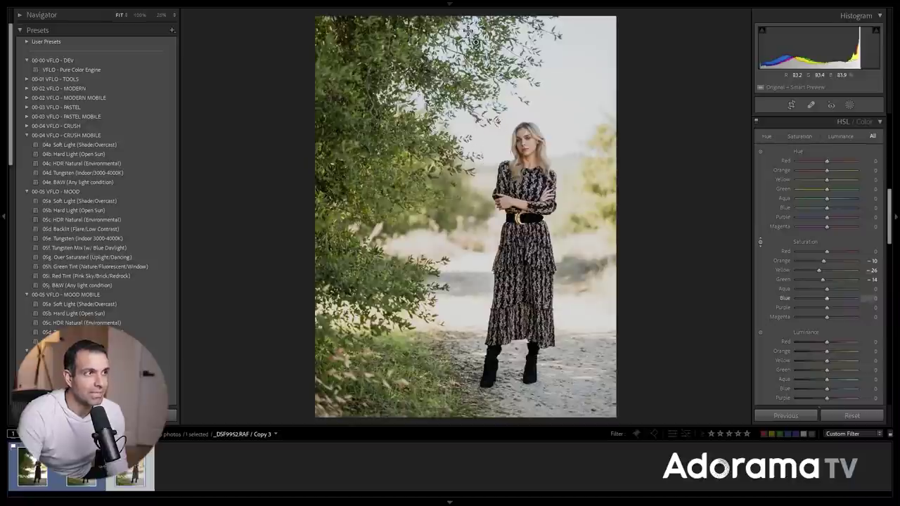
pyautogui.moveTo(475, 41); pyautogui.dragTo(475, 52)
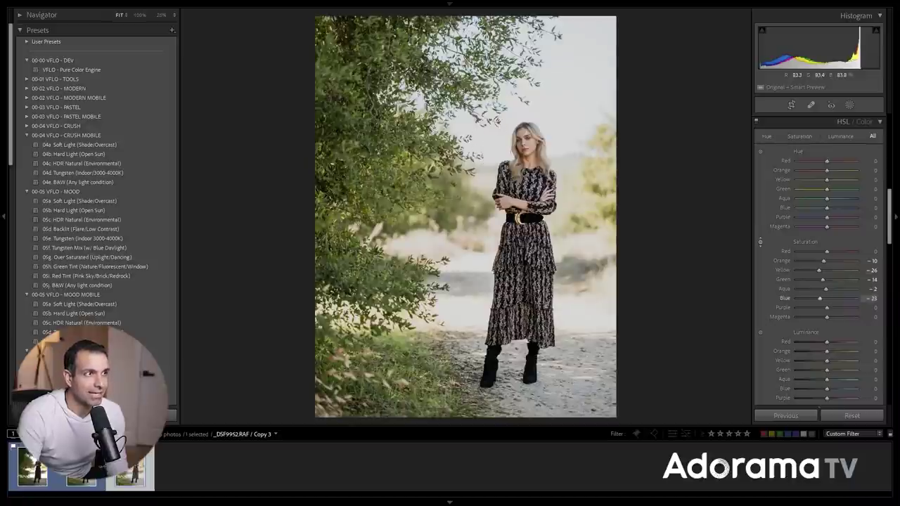
pyautogui.moveTo(476, 78); pyautogui.dragTo(475, 63)
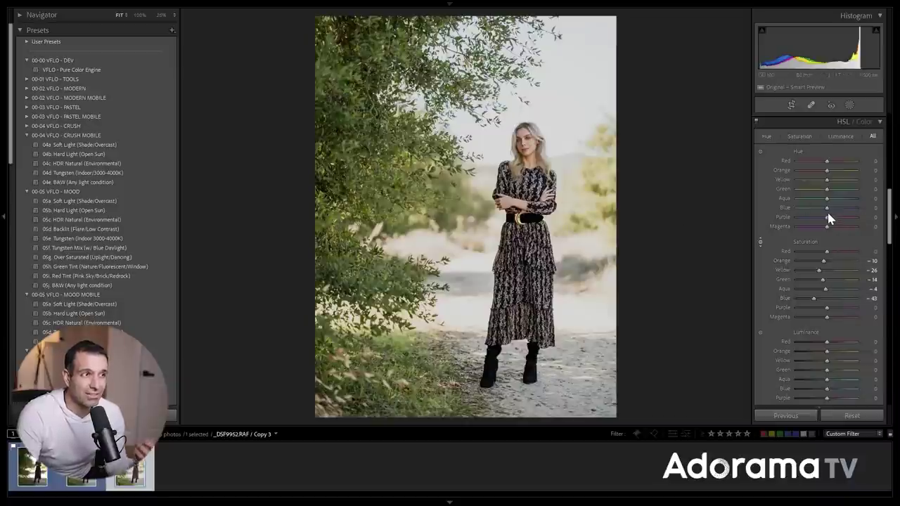
# Step: Toggle the HSL adjustments off and on to compare against the original
pyautogui.click(757, 122)
pyautogui.click(757, 122)
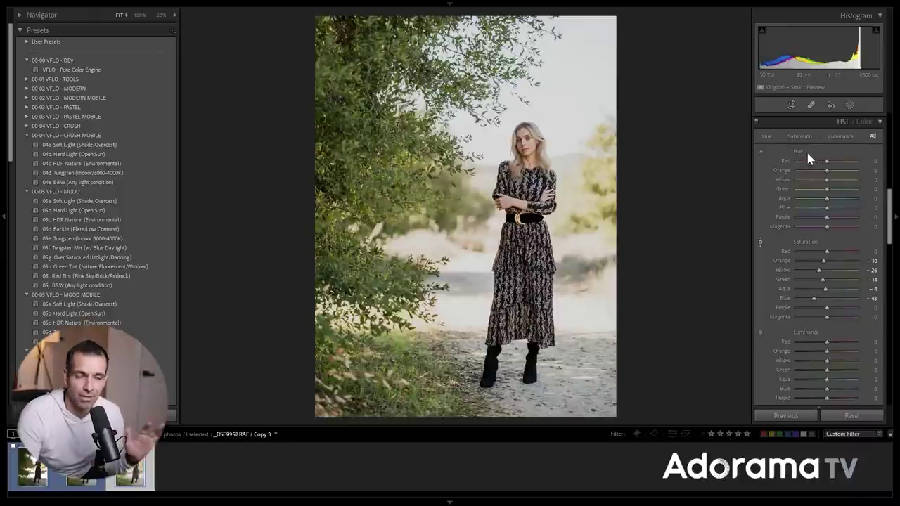
pyautogui.scroll(5, 849, 278)
pyautogui.scroll(5, 849, 278)
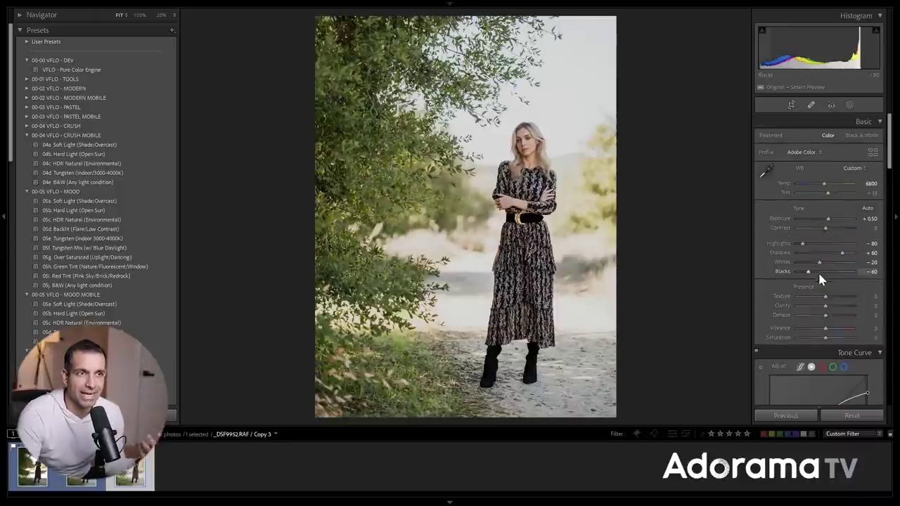
# Step: Raise contrast to +25 and add S-curve points on the tone curve
pyautogui.click(832, 228)
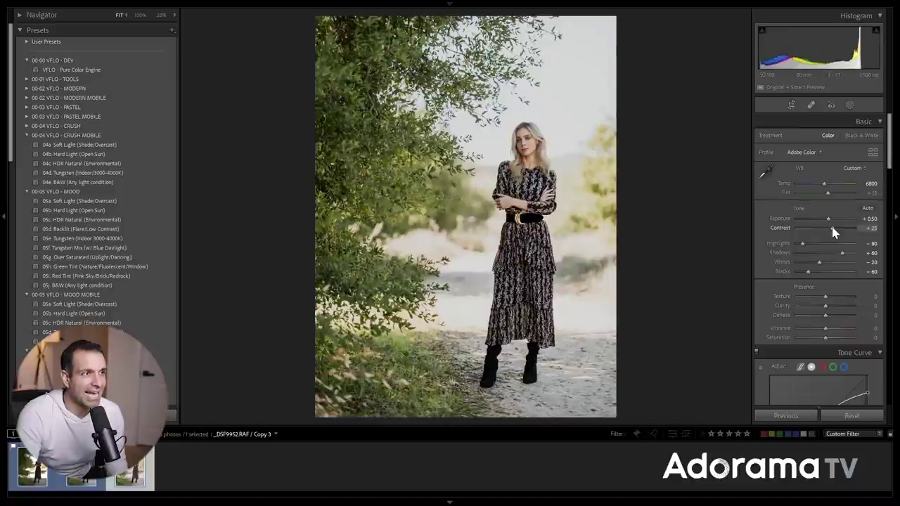
pyautogui.scroll(-2, 848, 245)
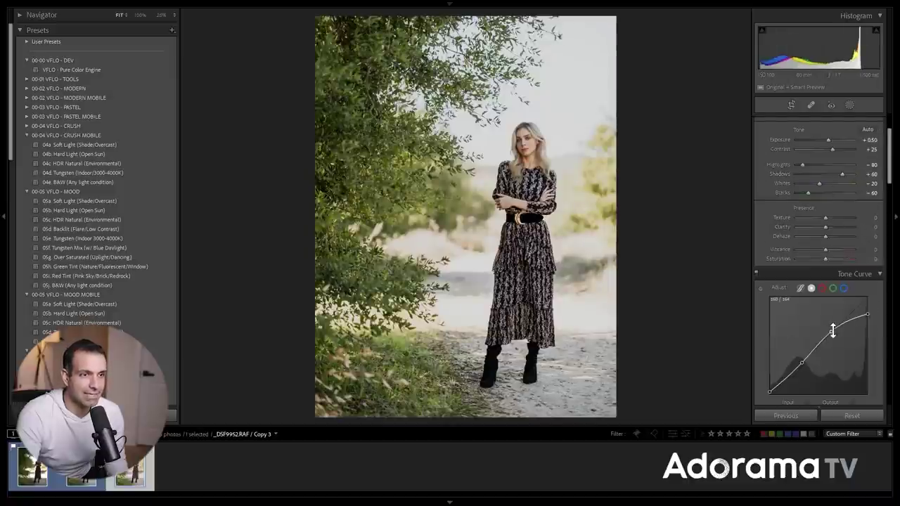
pyautogui.moveTo(831, 332)
pyautogui.mouseDown()
pyautogui.moveTo(831, 322)
pyautogui.moveTo(832, 335)
pyautogui.mouseUp()
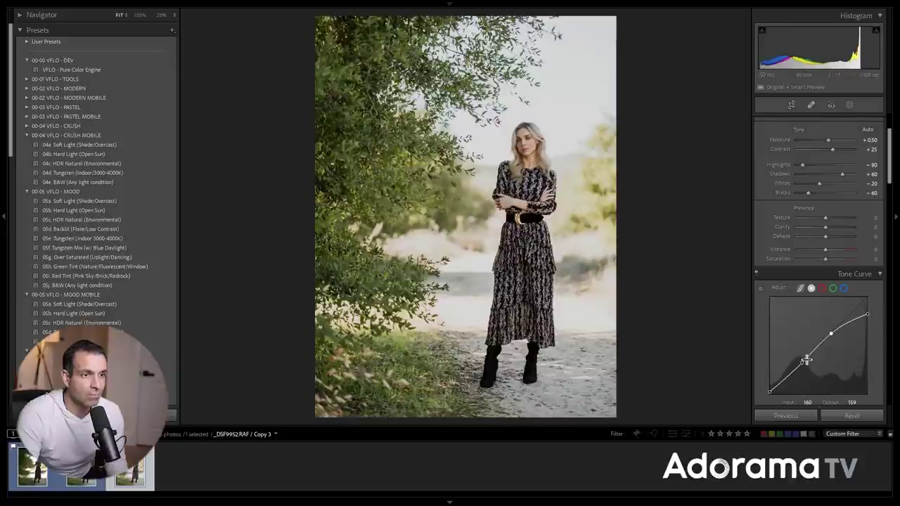
pyautogui.moveTo(803, 360); pyautogui.dragTo(802, 364)
pyautogui.moveTo(769, 389)
pyautogui.mouseDown()
pyautogui.moveTo(767, 398)
pyautogui.moveTo(770, 389)
pyautogui.mouseUp()
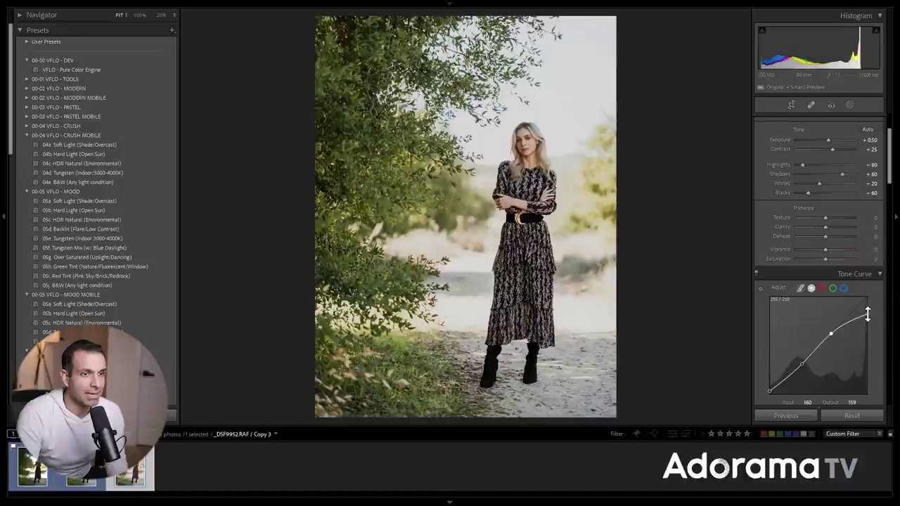
# Step: Lower the tone curve white point to output 210, undo one step, then view Copy 2
pyautogui.moveTo(868, 315)
pyautogui.mouseDown()
pyautogui.moveTo(871, 292)
pyautogui.moveTo(877, 317)
pyautogui.mouseUp()
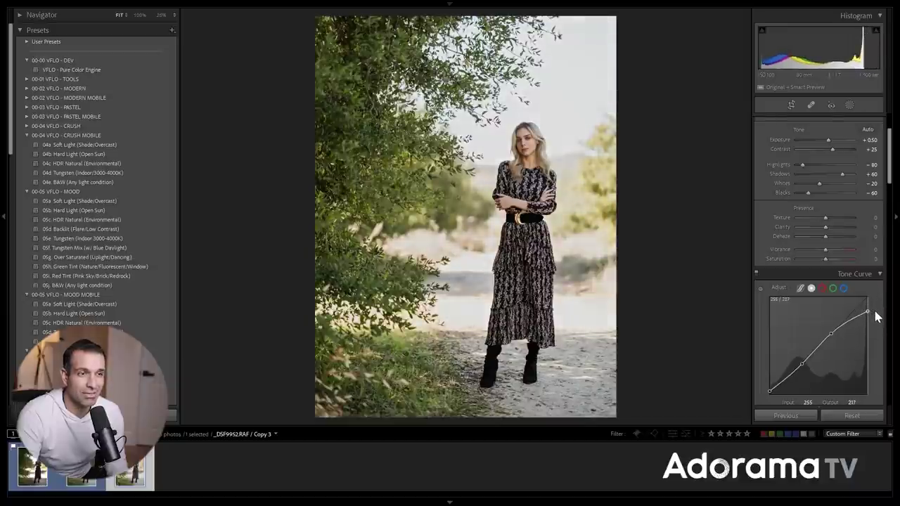
pyautogui.hotkey('ctrl', 'z')
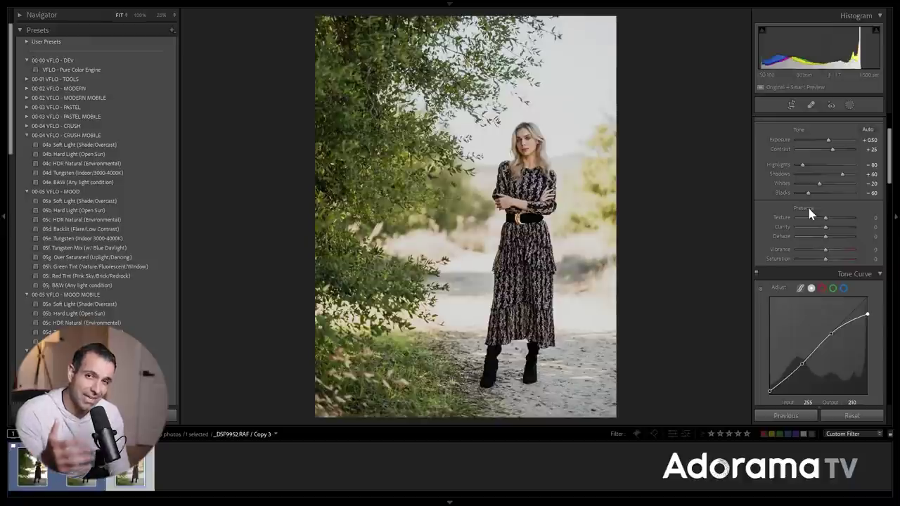
pyautogui.press('Left')
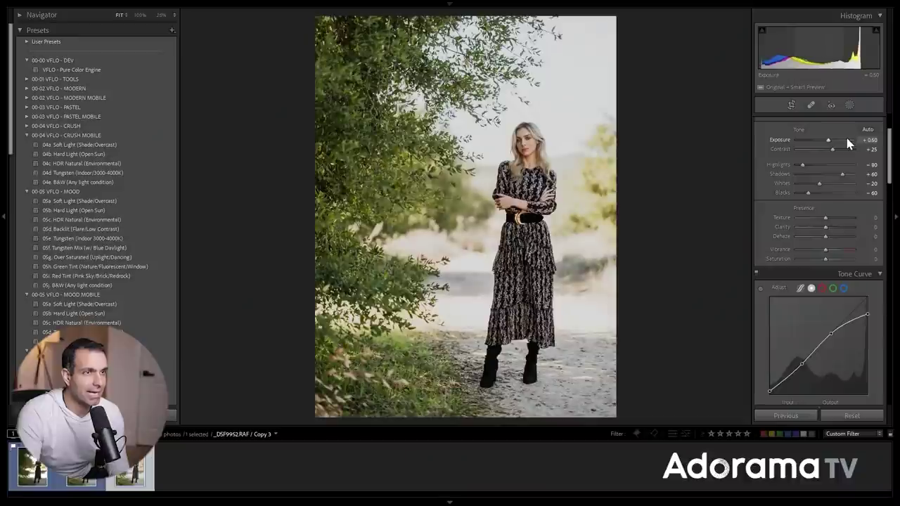
# Step: Set Copy 3's contrast to +30 and expand the VFLO - TOOLS preset folder
pyautogui.moveTo(845, 149); pyautogui.dragTo(841, 149)
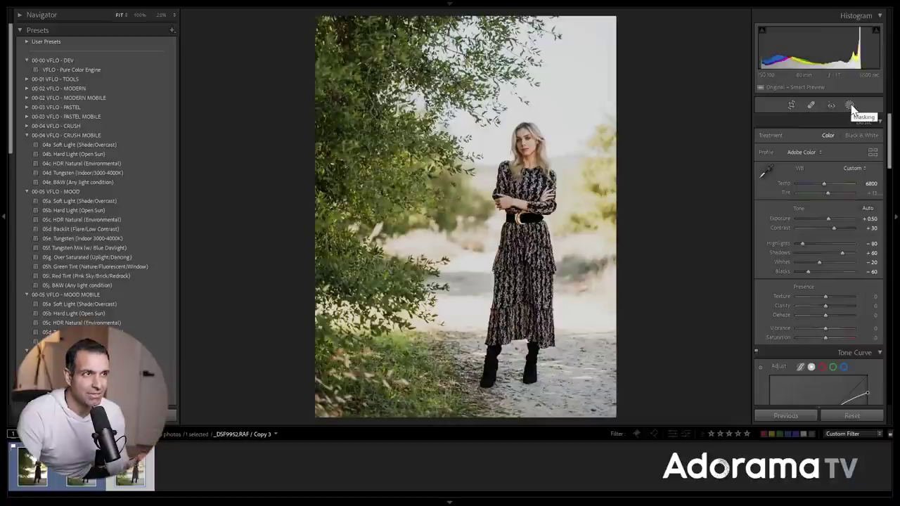
pyautogui.click(28, 79)
# Step: Apply the 02a. Radial Burn Full preset, centre it on the face, darken to -1.46 exposure
pyautogui.click(78, 163)
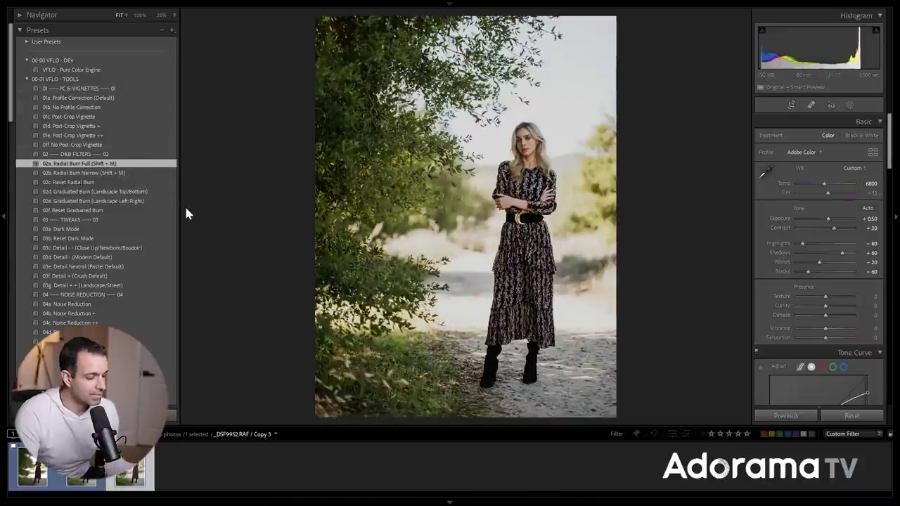
pyautogui.hotkey('shift', 'm')
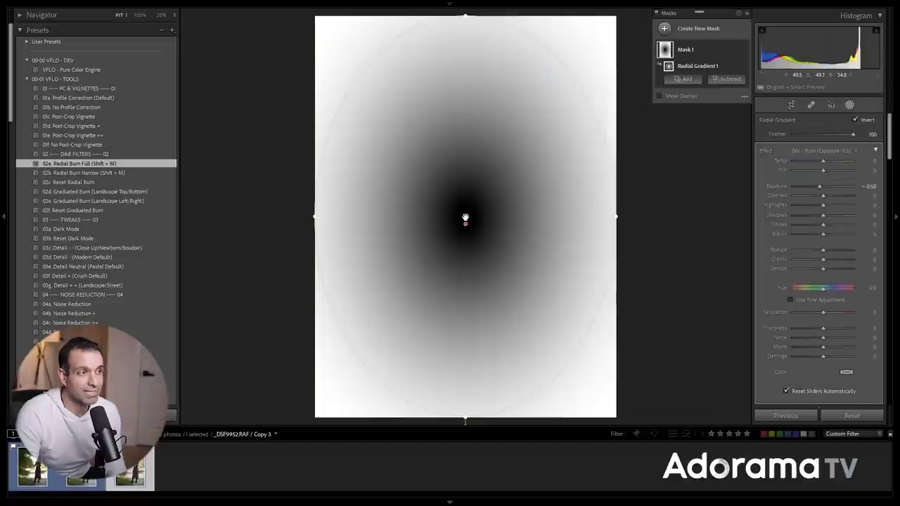
pyautogui.moveTo(465, 218); pyautogui.dragTo(526, 145)
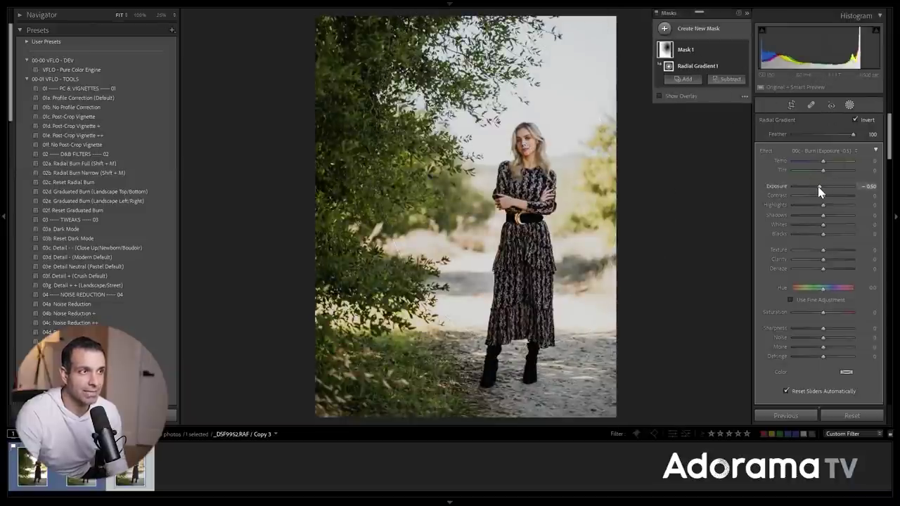
pyautogui.moveTo(820, 190); pyautogui.dragTo(793, 182)
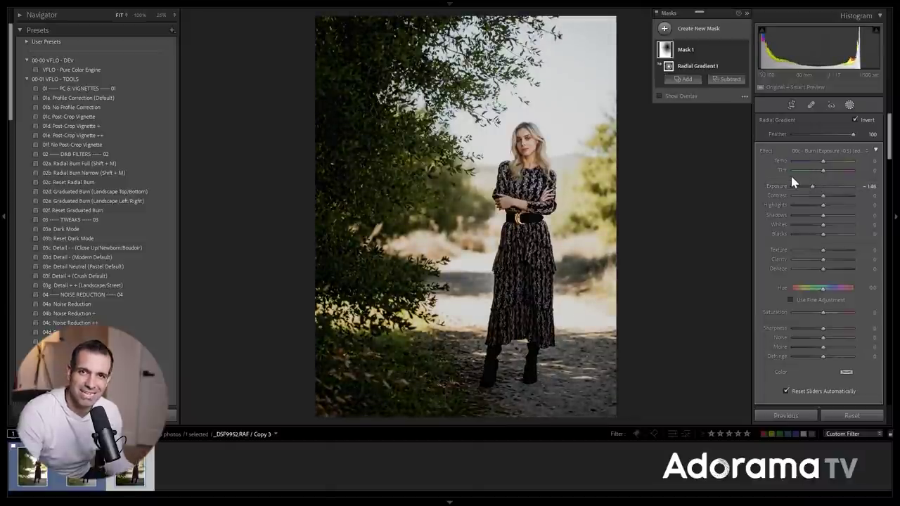
# Step: Delete Mask 1 to remove the radial burn vignette
pyautogui.moveTo(714, 47)
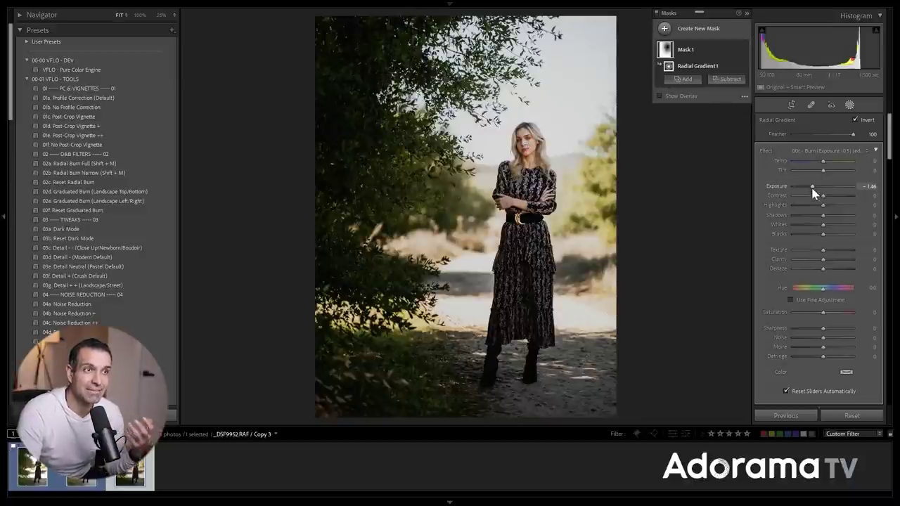
pyautogui.click(733, 49)
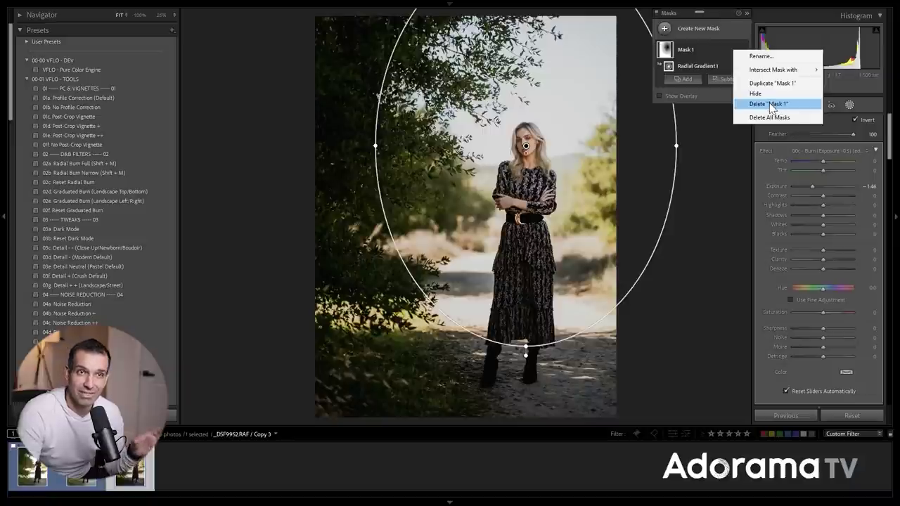
pyautogui.click(772, 104)
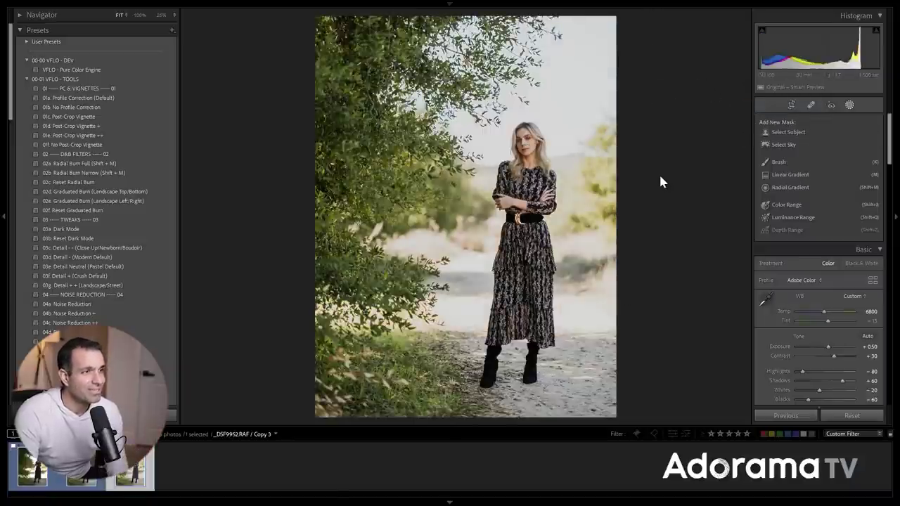
# Step: Select all three copies and compare them side by side in Survey view
pyautogui.press('Left')
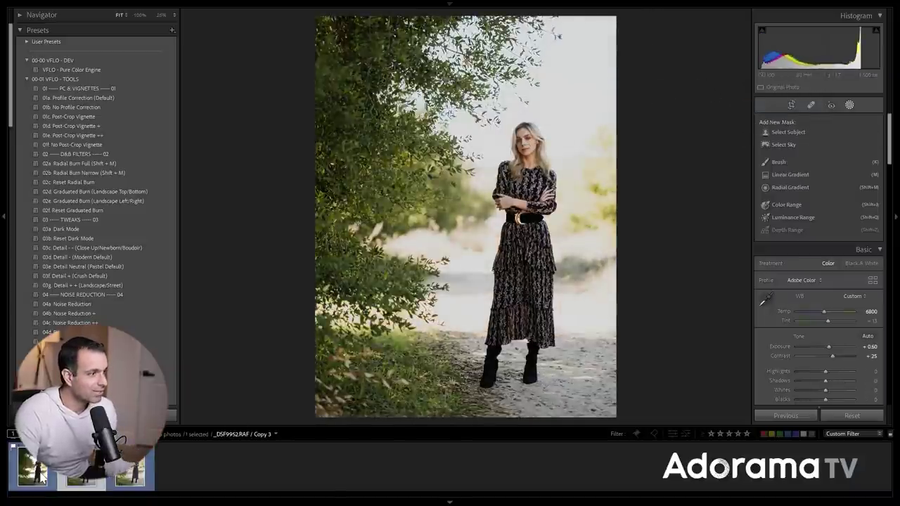
pyautogui.press('Right')
pyautogui.hotkey('ctrl', 'a')
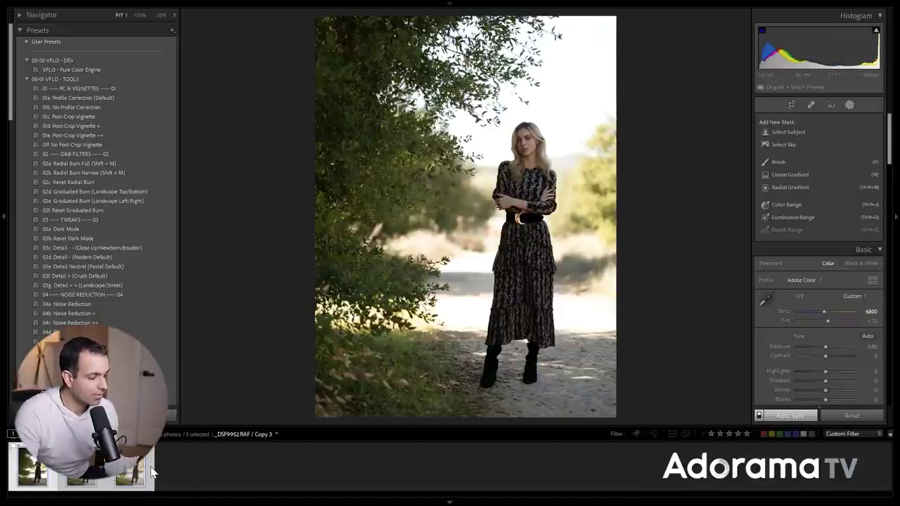
pyautogui.press('n')
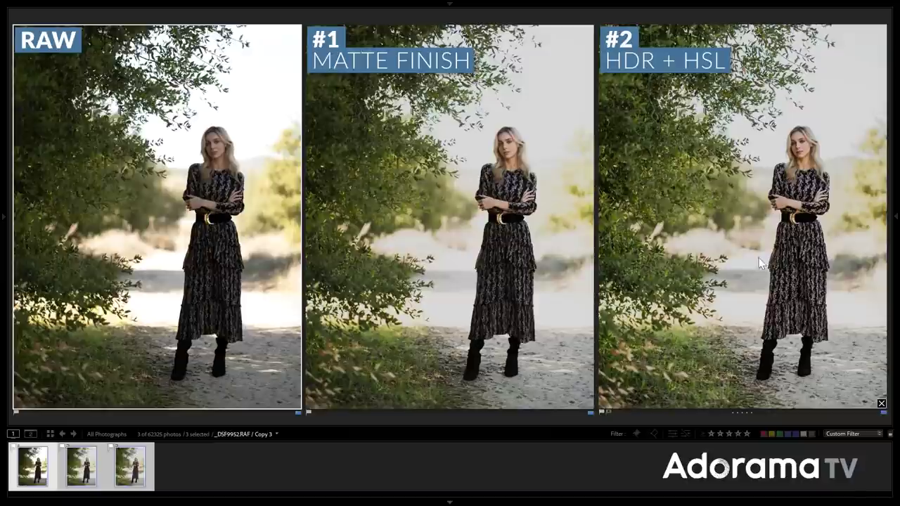
# Step: Select only Copy 3 in the grid, create Copy 4 from it, and open it in Develop
pyautogui.press('g')
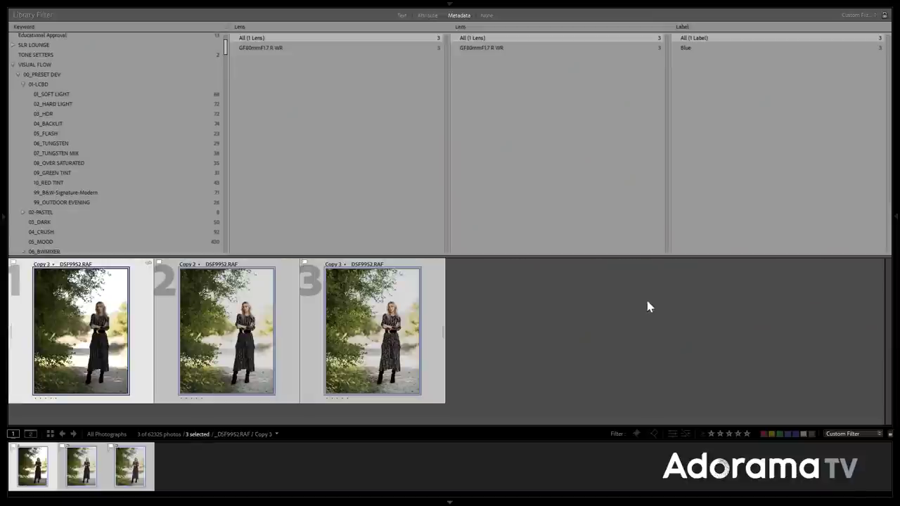
pyautogui.click(539, 322)
pyautogui.click(411, 318)
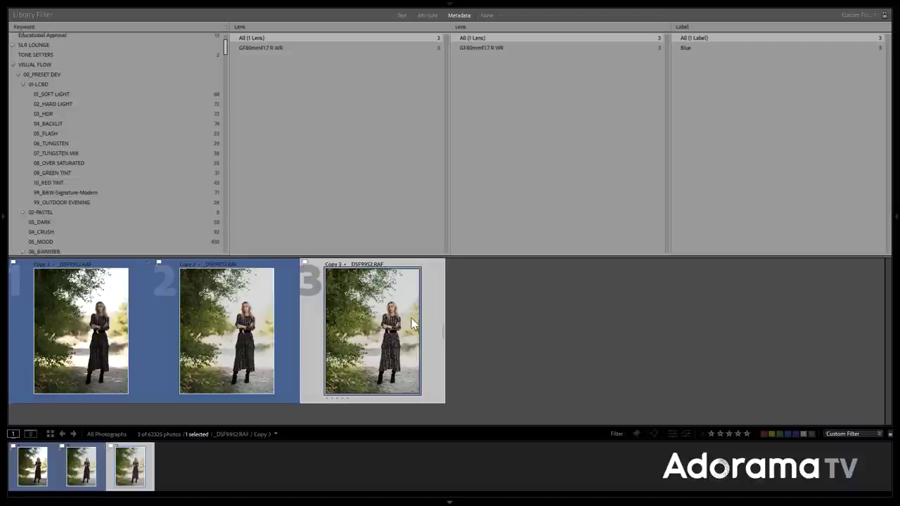
pyautogui.hotkey('ctrl', "'")
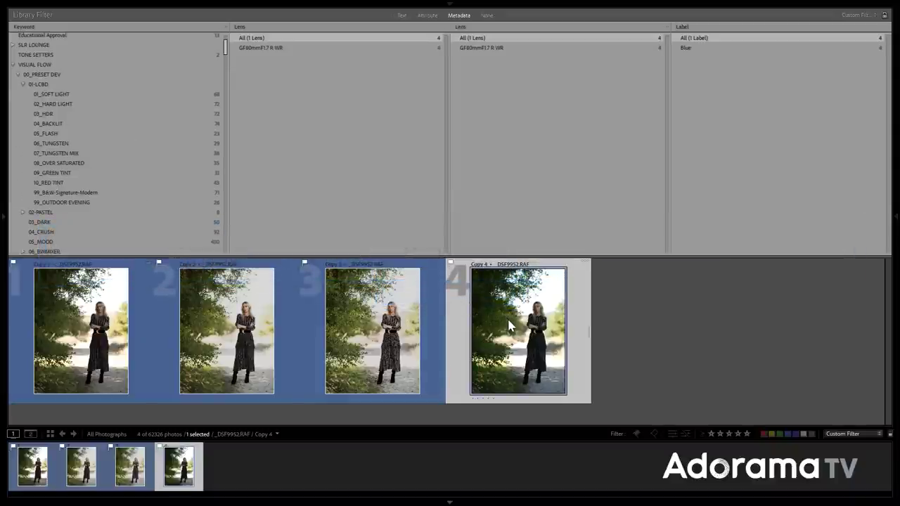
pyautogui.press('d')
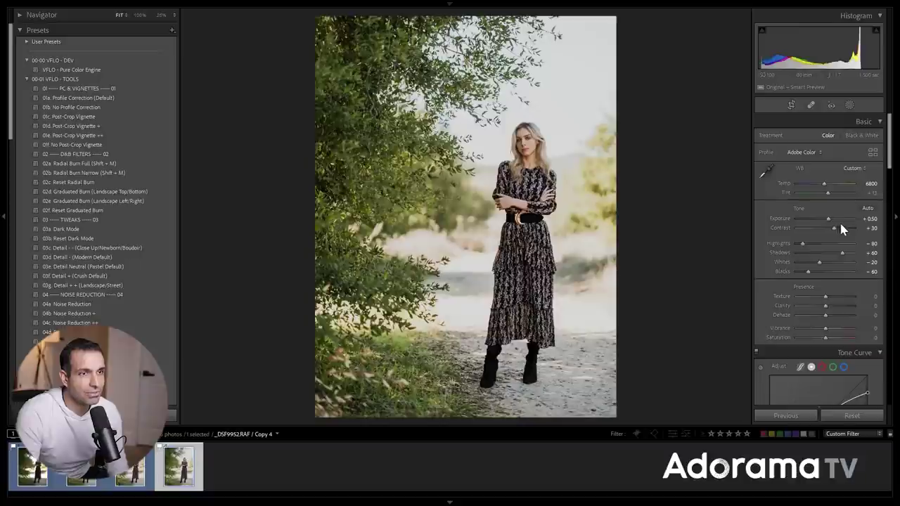
# Step: Return Copy 4's overall exposure to 0.00
pyautogui.press('Down')
pyautogui.press('Down')
pyautogui.press('Down')
pyautogui.press('Down')
pyautogui.press('Down')
pyautogui.press('Down')
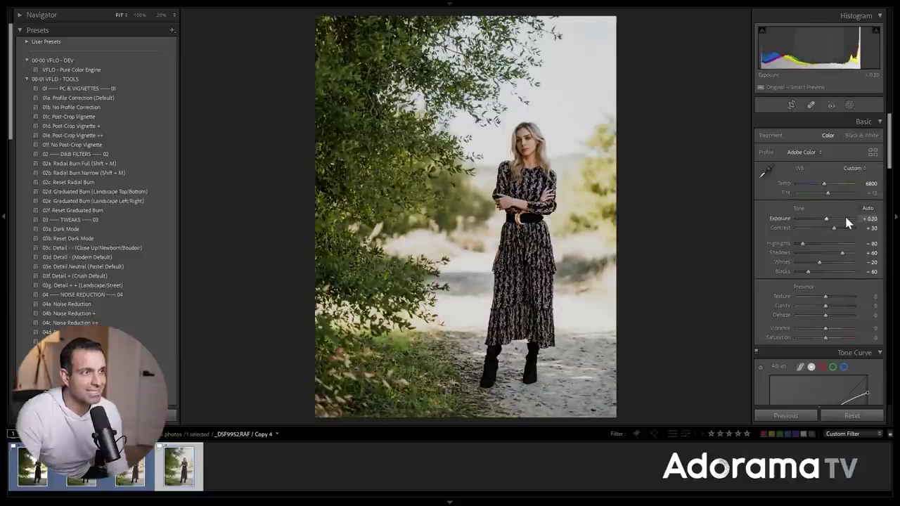
pyautogui.press('Up')
pyautogui.press('Up')
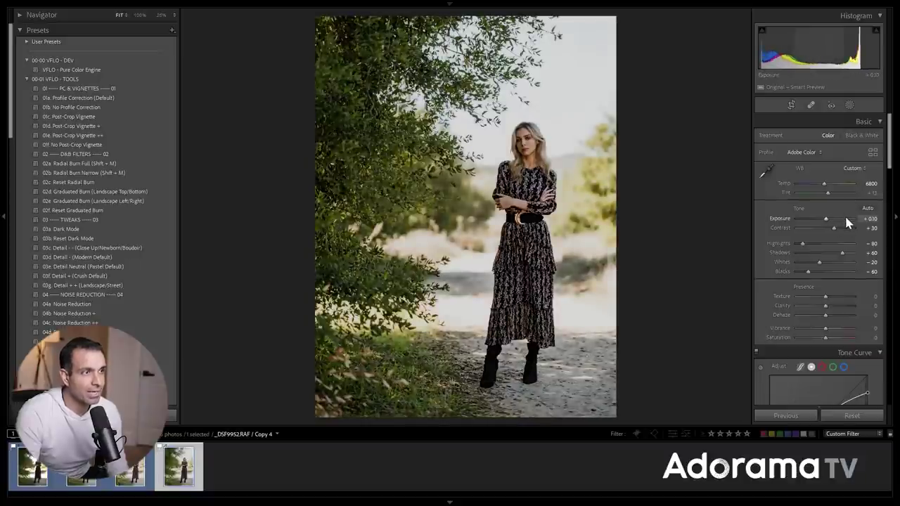
pyautogui.press('Down')
pyautogui.press('Down')
pyautogui.press('Down')
pyautogui.press('Down')
pyautogui.press('Down')
pyautogui.press('Down')
pyautogui.press('Down')
pyautogui.press('Down')
pyautogui.press('Down')
pyautogui.press('Down')
pyautogui.press('Up')
pyautogui.press('Up')
pyautogui.press('Up')
pyautogui.press('Up')
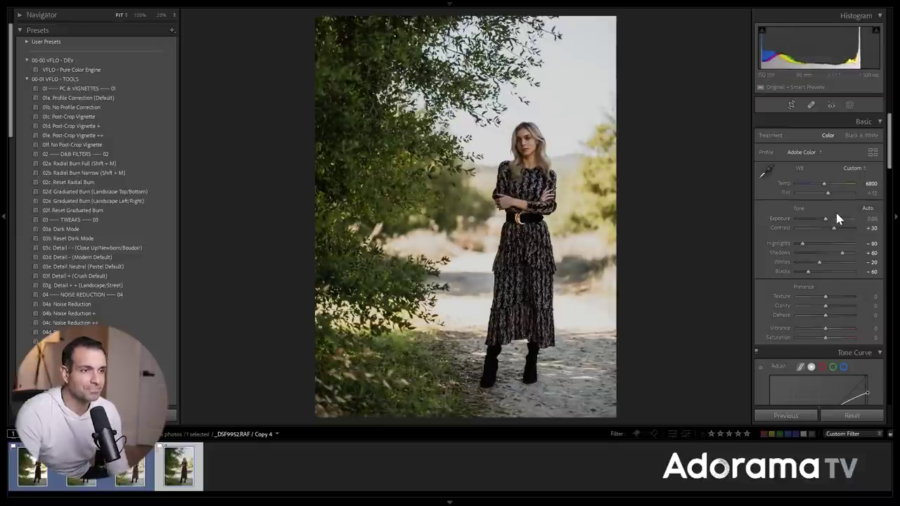
pyautogui.scroll(-3, 844, 193)
pyautogui.scroll(3, 844, 194)
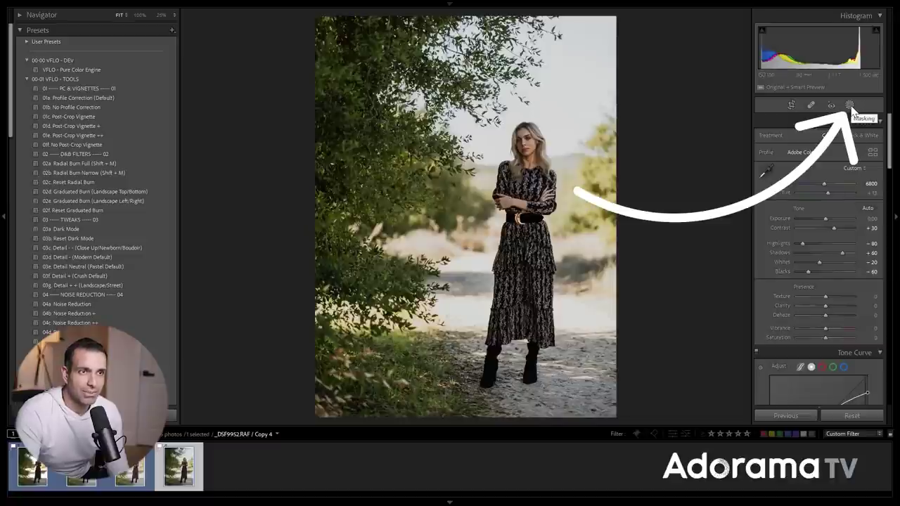
# Step: Add a Select Subject mask on the woman with overlay hidden and exposure +0.95
pyautogui.click(850, 105)
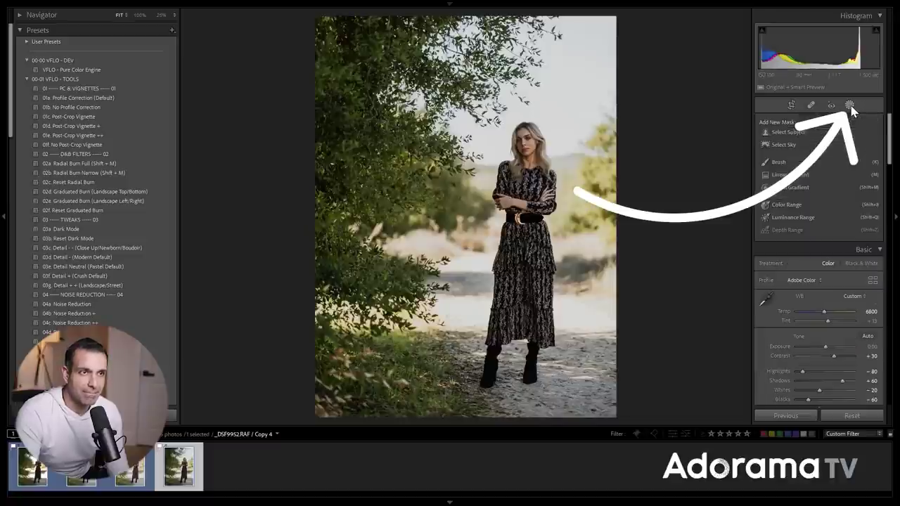
pyautogui.click(777, 134)
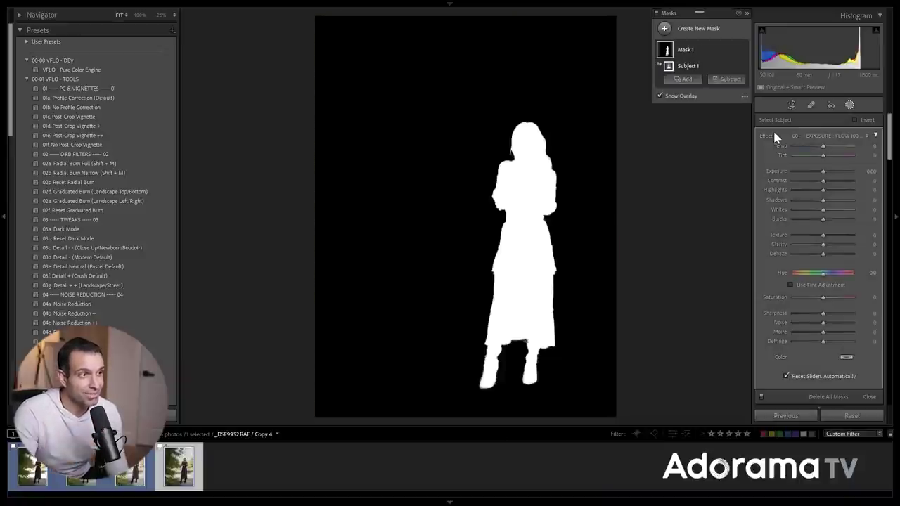
pyautogui.click(668, 99)
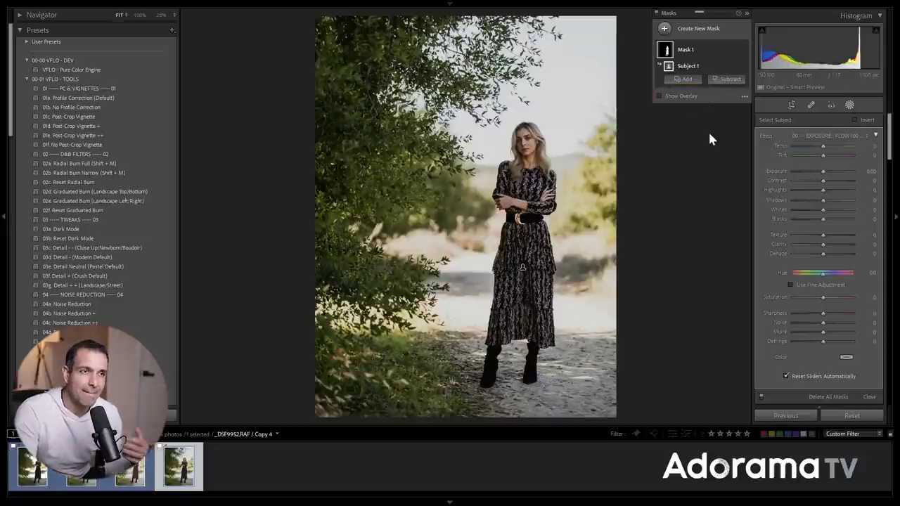
pyautogui.moveTo(823, 172); pyautogui.dragTo(832, 180)
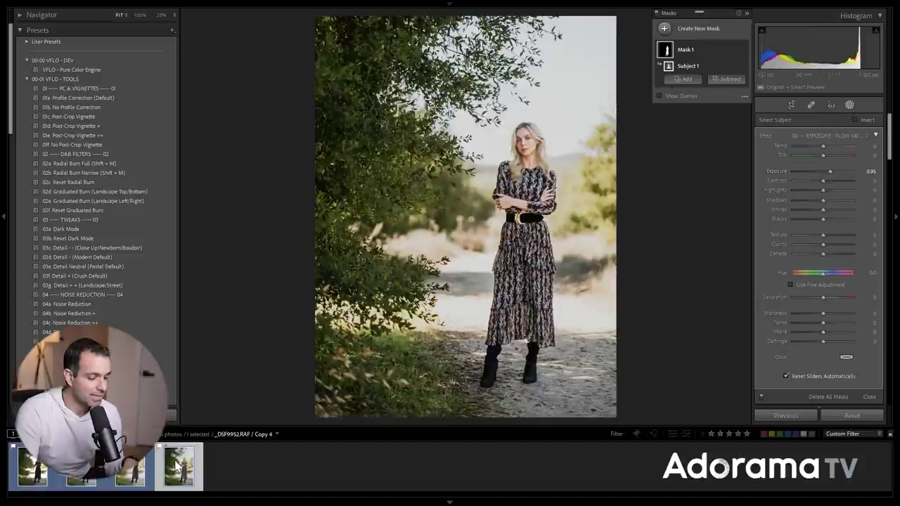
# Step: Create a fifth virtual copy, reset its mask exposure, and compare it with Copy 4
pyautogui.hotkey('ctrl', "'")
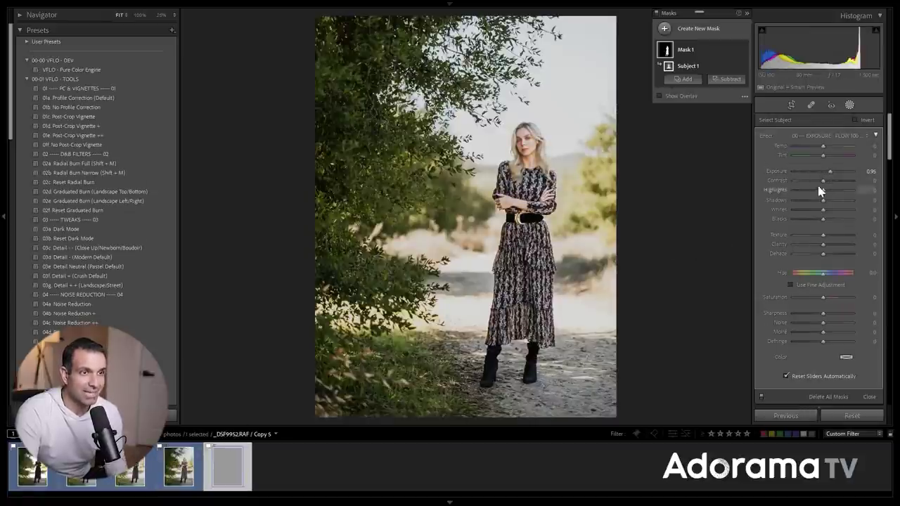
pyautogui.doubleClick(831, 173)
pyautogui.press('o')
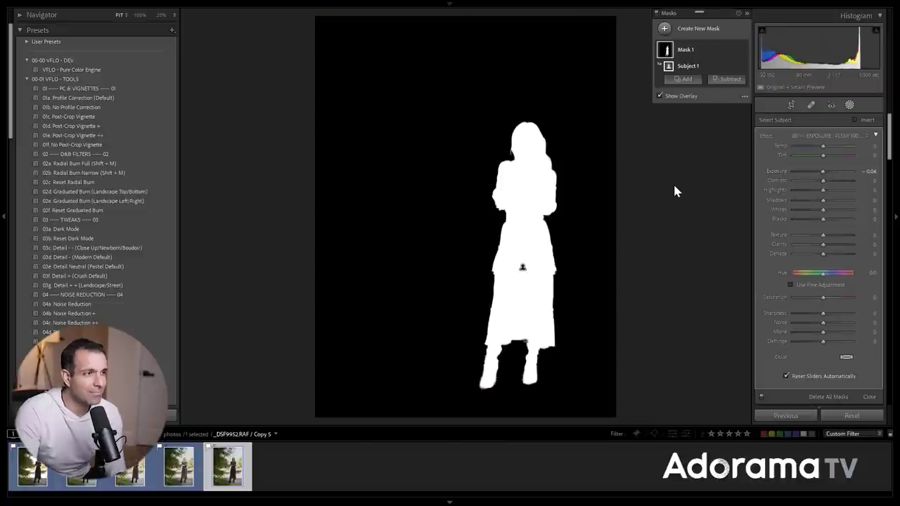
pyautogui.click(672, 96)
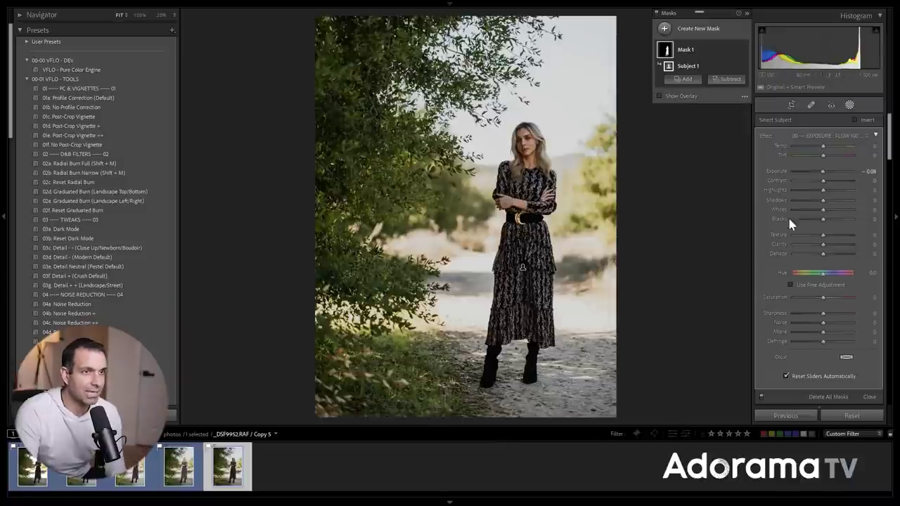
pyautogui.click(179, 465)
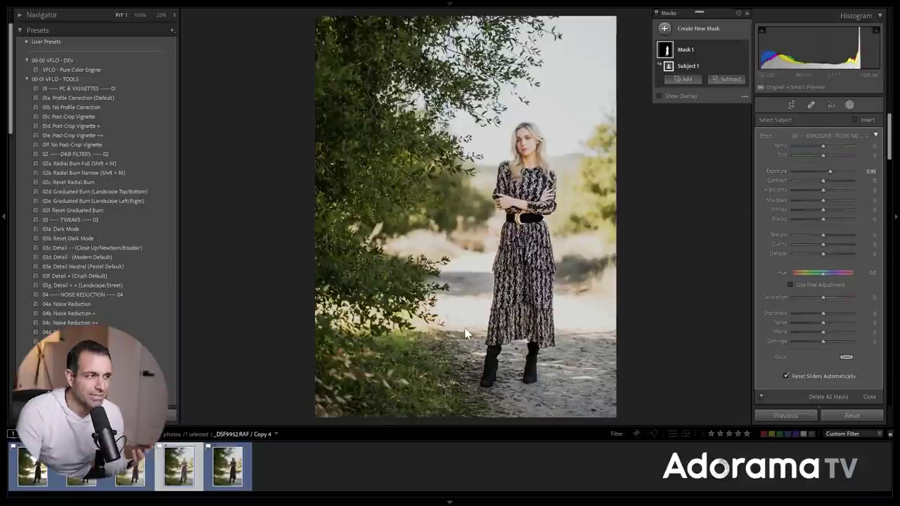
pyautogui.press('Right')
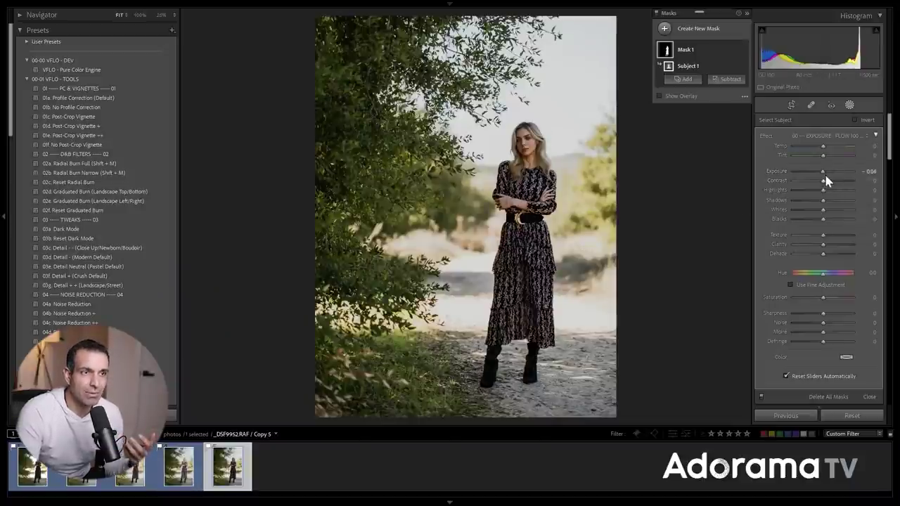
# Step: Reset the mask exposure and raise the subject mask's Highlights and Whites
pyautogui.doubleClick(823, 175)
pyautogui.press('o')
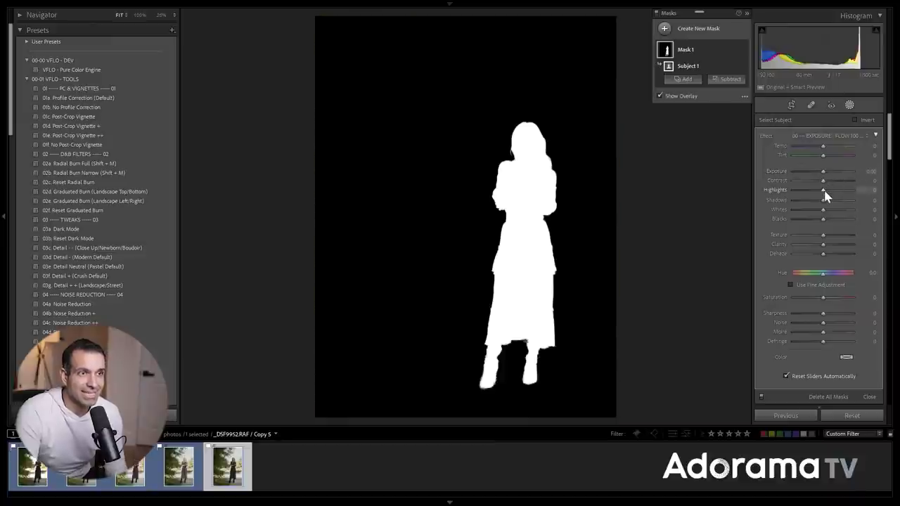
pyautogui.moveTo(832, 188); pyautogui.dragTo(839, 190)
pyautogui.click(675, 96)
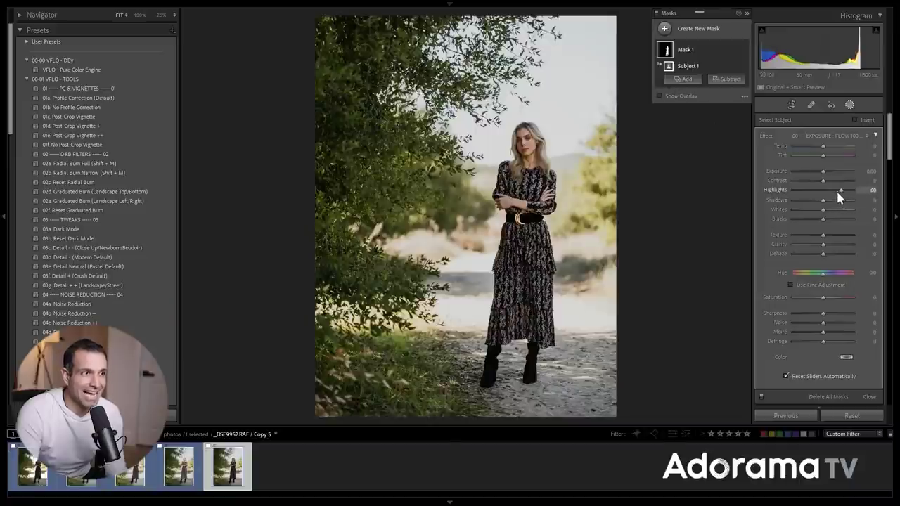
pyautogui.click(836, 210)
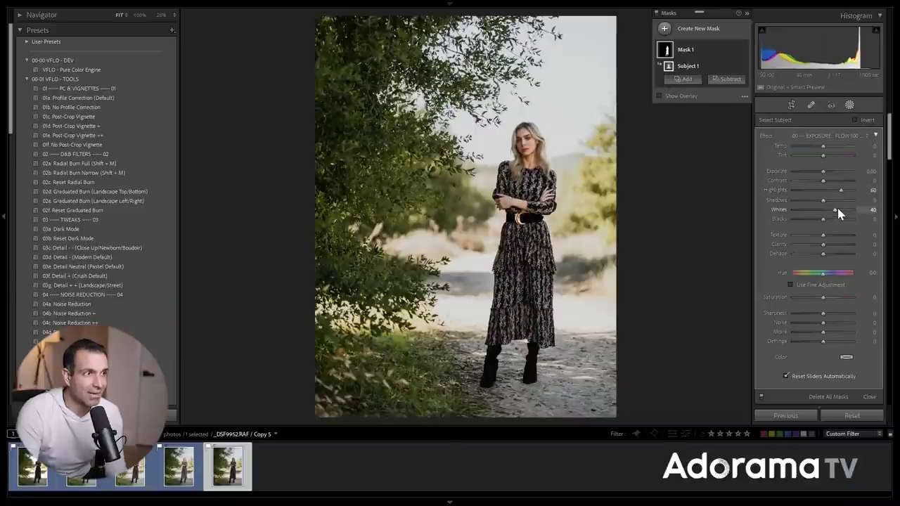
pyautogui.moveTo(833, 217)
pyautogui.mouseDown()
pyautogui.moveTo(837, 224)
pyautogui.moveTo(842, 201)
pyautogui.moveTo(843, 213)
pyautogui.mouseUp()
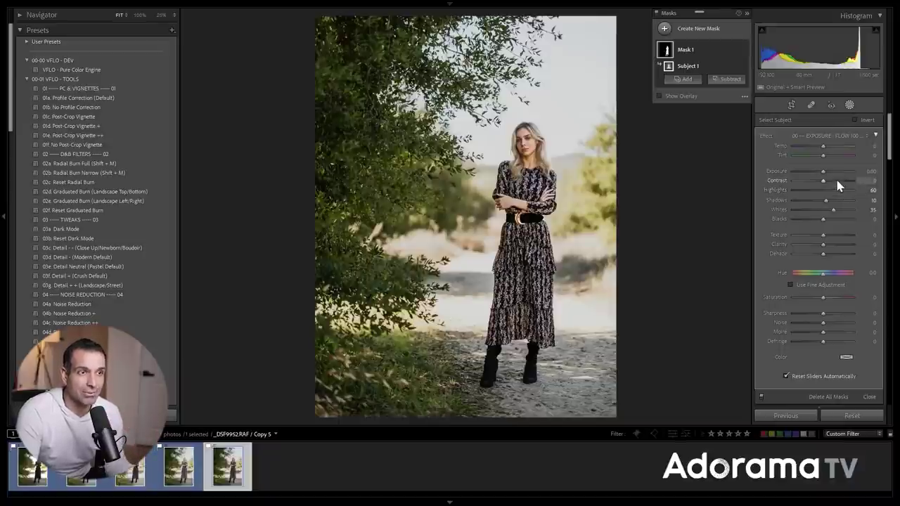
# Step: Fine-tune mask exposure, try and reset the Blacks, then add Copy 4 to the selection
pyautogui.press('Up')
pyautogui.press('Up')
pyautogui.press('Up')
pyautogui.press('Up')
pyautogui.press('Down')
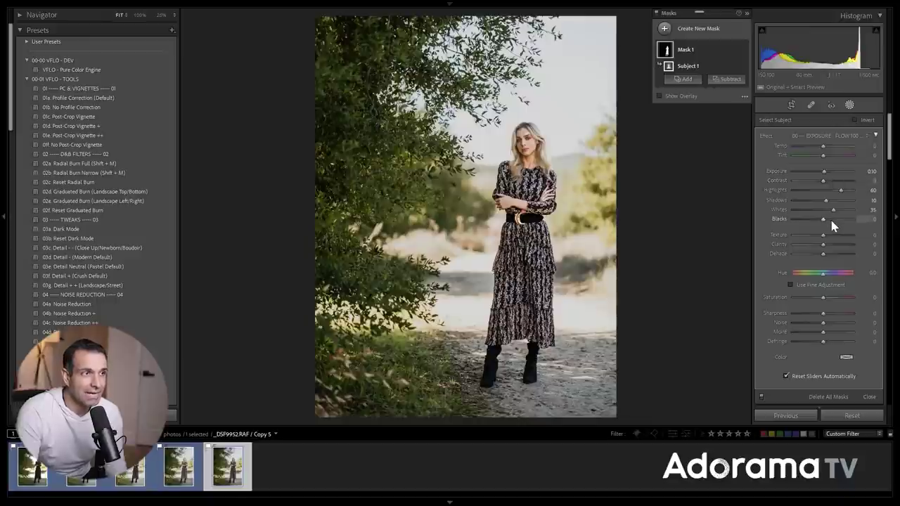
pyautogui.press('Down')
pyautogui.press('Down')
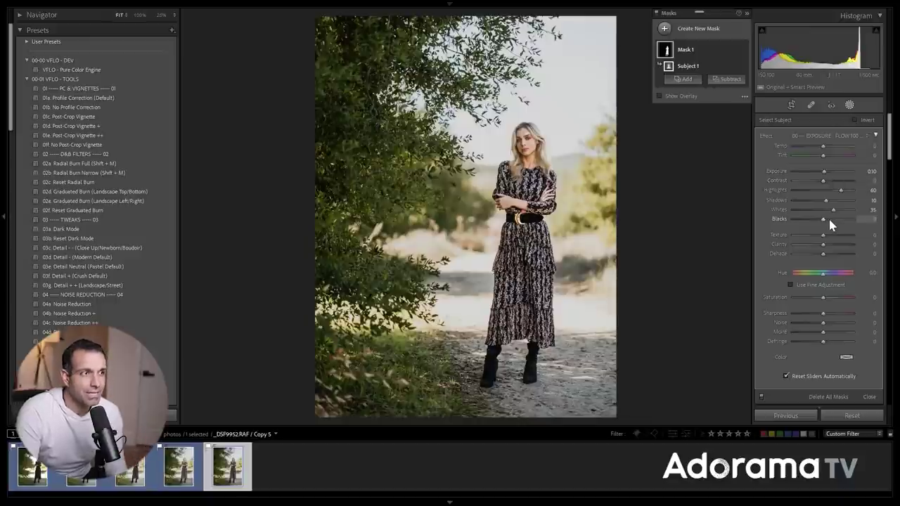
pyautogui.click(830, 220)
pyautogui.doubleClick(831, 221)
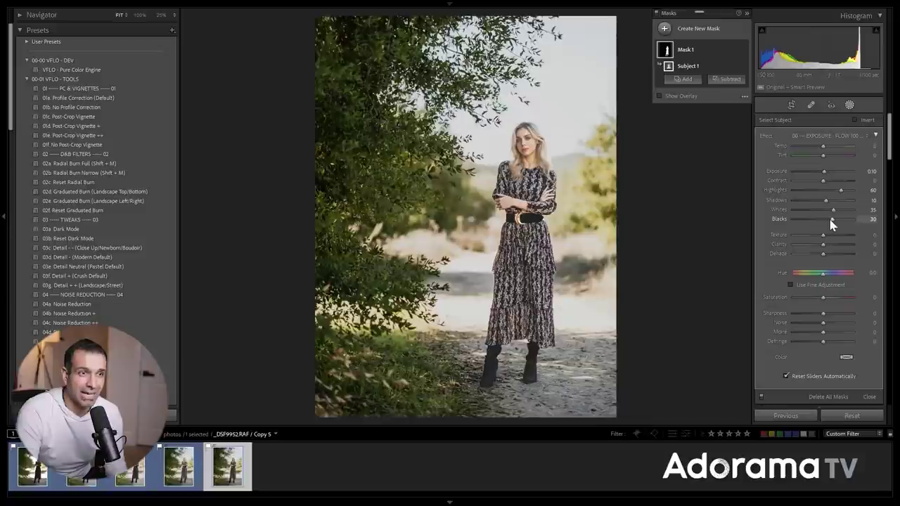
pyautogui.press('Down')
pyautogui.press('Down')
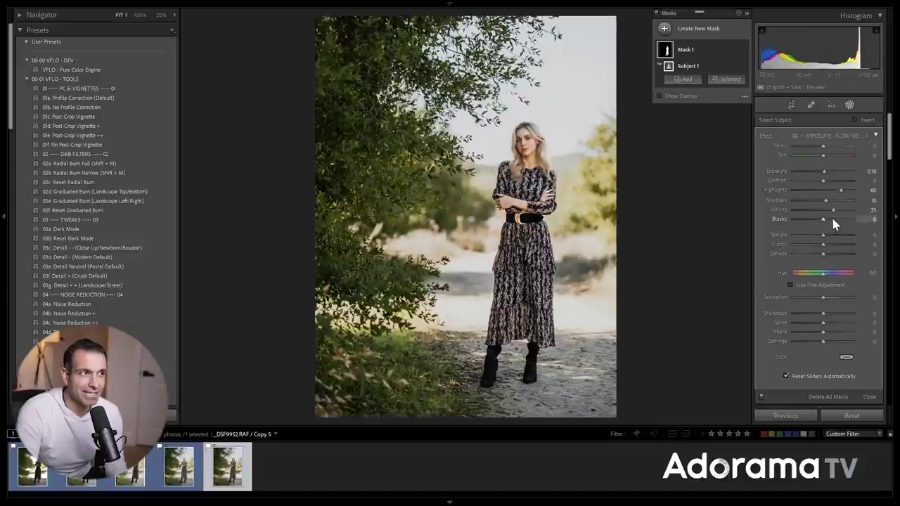
pyautogui.press('Up')
pyautogui.press('Up')
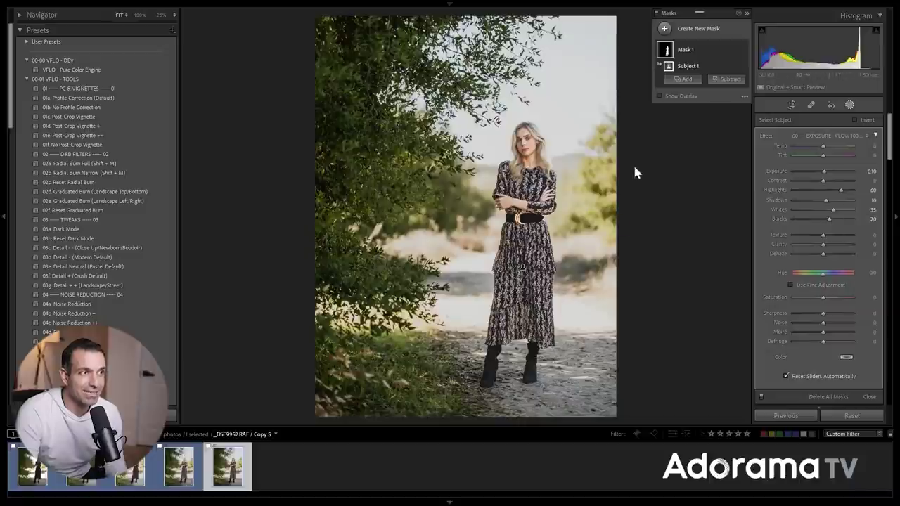
pyautogui.doubleClick(830, 219)
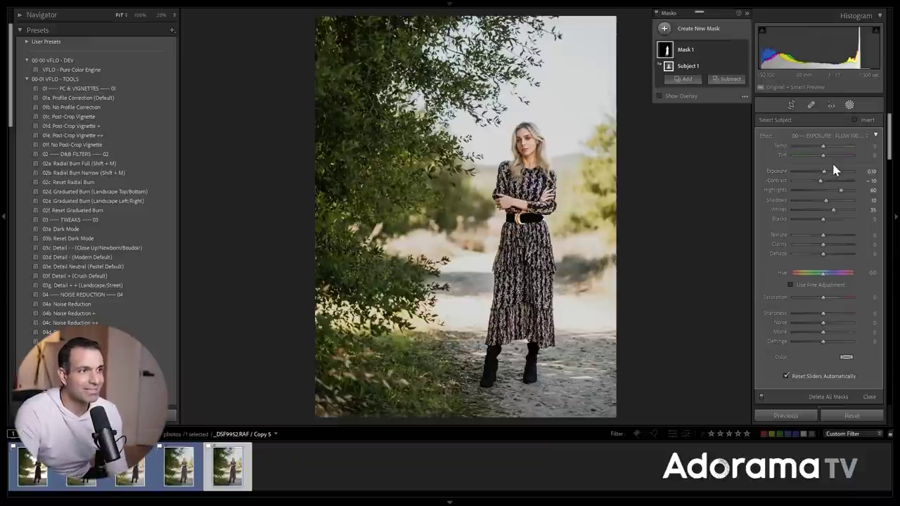
pyautogui.keyDown('ctrl'); pyautogui.click(190, 475); pyautogui.keyUp('ctrl')
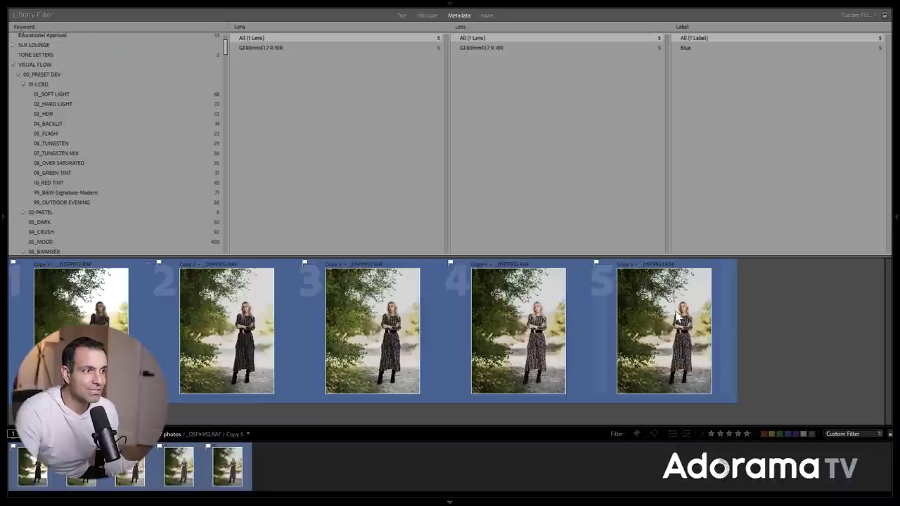
# Step: Select the Copy 3 and Copy 5 tiles together in Grid view
pyautogui.click(373, 331)
pyautogui.keyDown('ctrl'); pyautogui.click(610, 332); pyautogui.keyUp('ctrl')
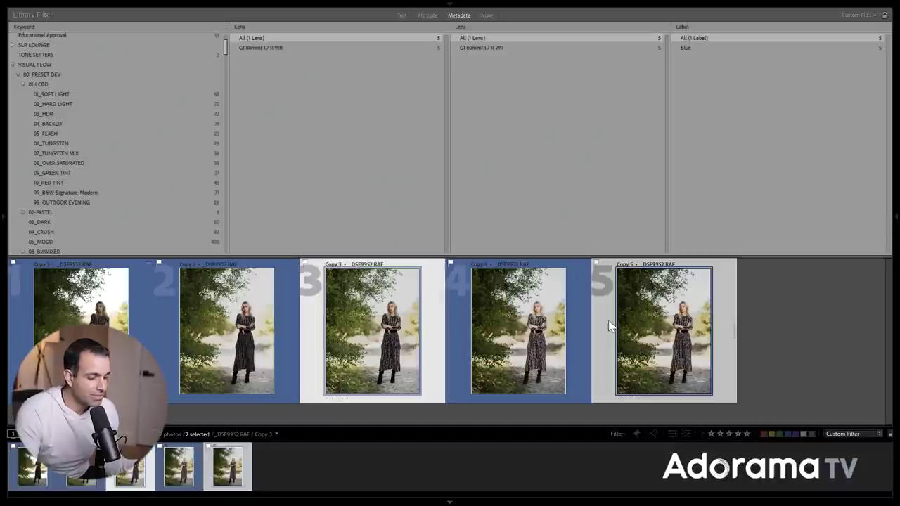